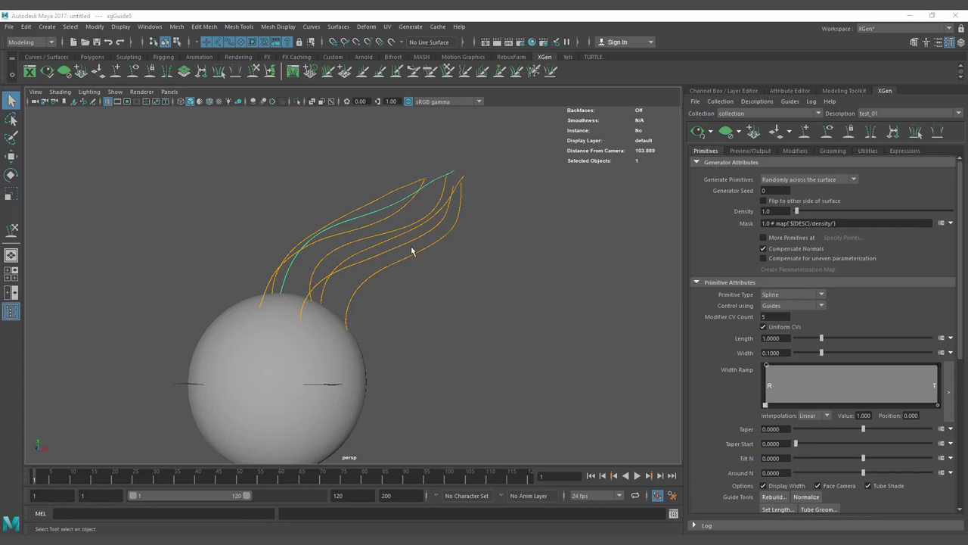
Select the guides on top of the sphere and generate the XGen preview of the hair.
mouse_move(389, 236)
left_mouse_down("alt")
mouse_move(463, 250)
mouse_move(389, 251)
mouse_move(399, 231)
left_mouse_up("alt")
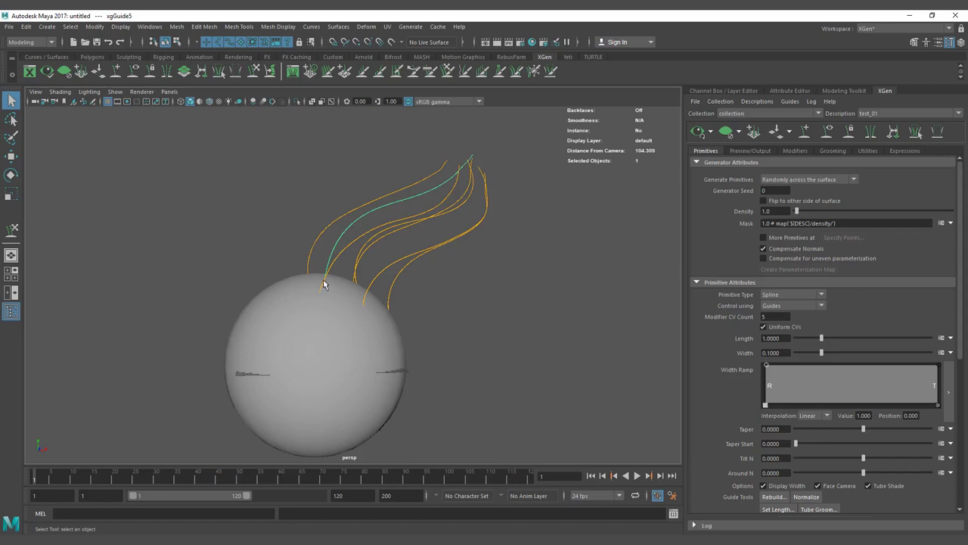
mouse_move(289, 295)
left_mouse_down("alt")
mouse_move(402, 298)
mouse_move(259, 297)
mouse_move(272, 298)
left_mouse_up("alt")
left_click_drag(325, 318, 336, 301, "alt")
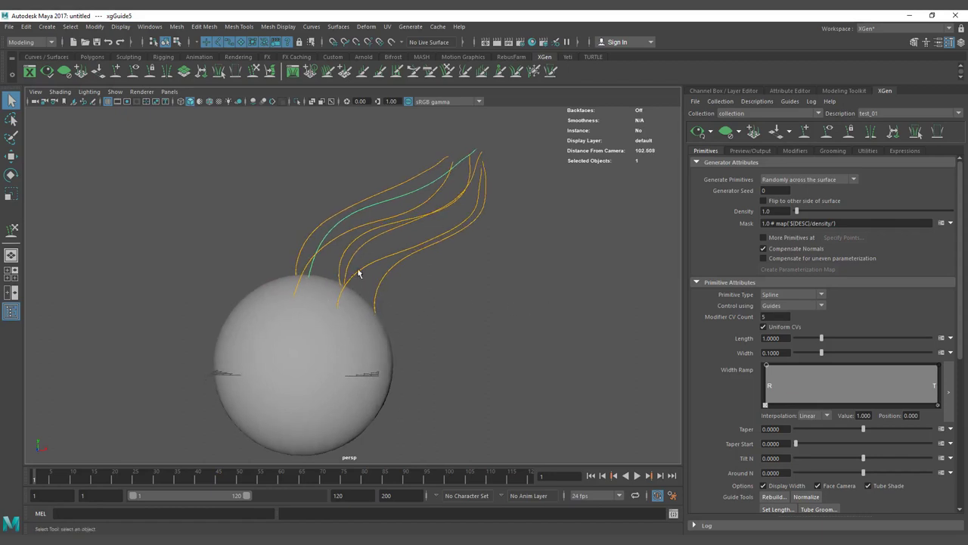
left_click_drag(465, 260, 288, 327, "alt")
left_click(296, 329)
left_click(459, 253)
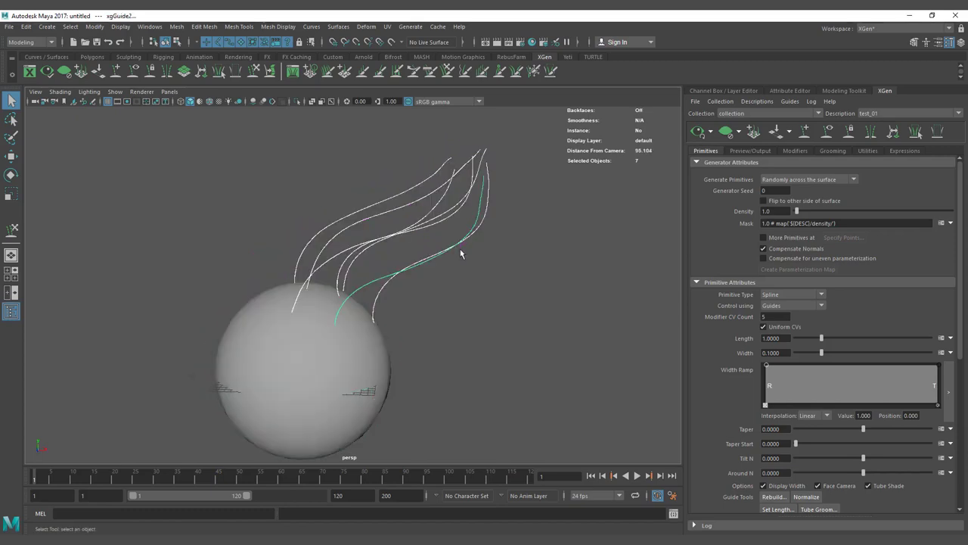
left_click_drag(458, 253, 670, 170, "alt")
left_click(697, 132)
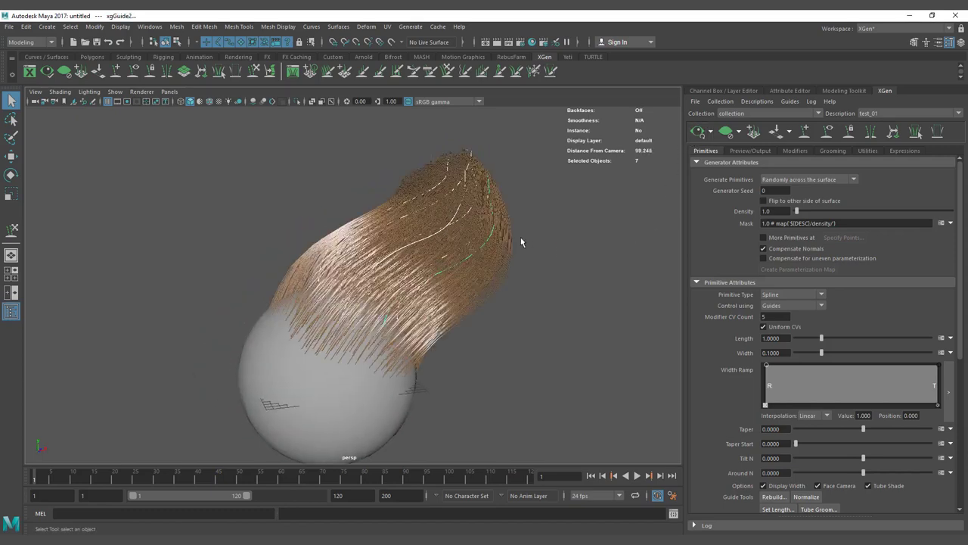
left_click_drag(491, 301, 391, 320, "alt")
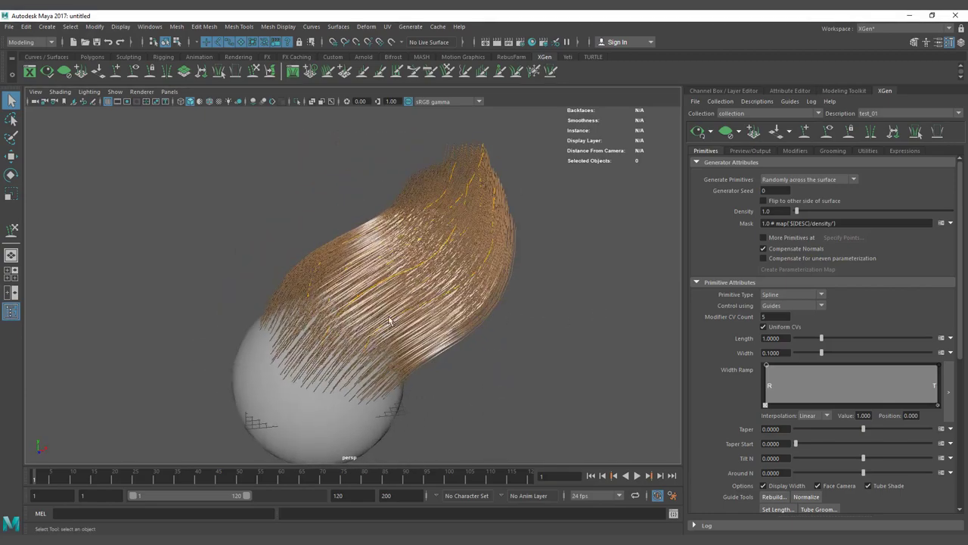
right_click_drag(355, 293, 401, 296, "alt")
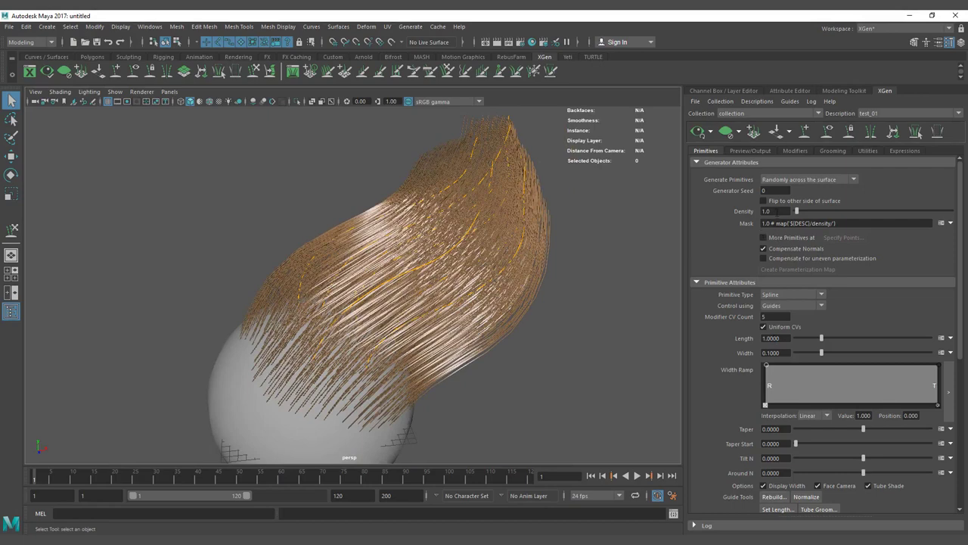
Set the hair density to 10, clear the existing preview and regenerate it.
left_click(776, 212)
type("10")
key("Return")
left_click_drag(378, 222, 469, 181, "alt")
left_click(729, 134)
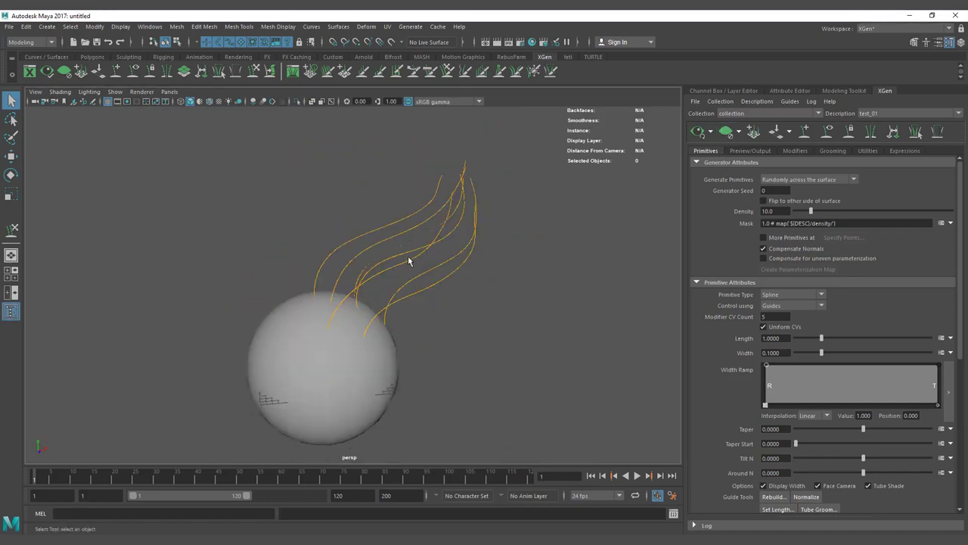
scroll(409, 261, "up", 2)
left_click(694, 136)
scroll(480, 260, "up", 2)
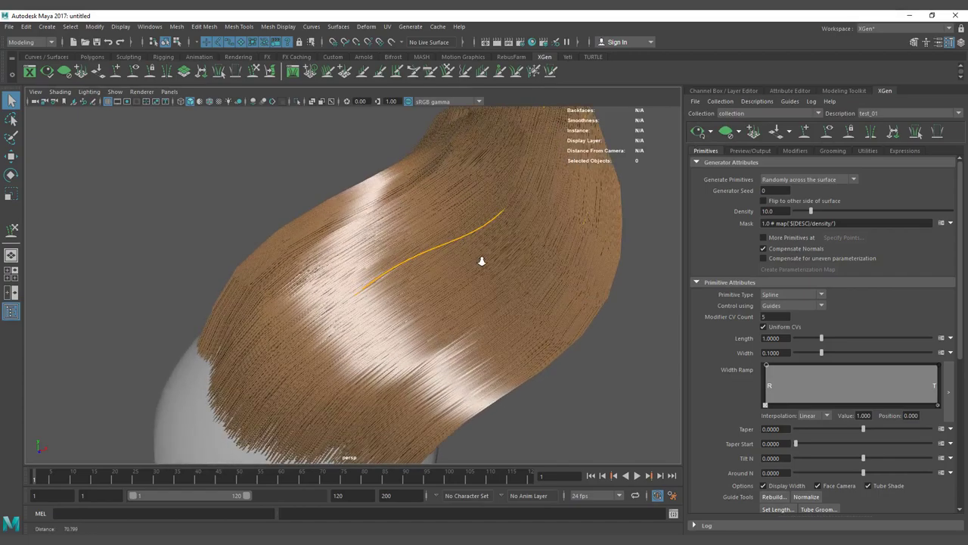
Set the hair primitives' taper to 0.72 for thinner tips.
left_click_drag(480, 259, 324, 286, "alt")
middle_click_drag(324, 282, 279, 327, "alt")
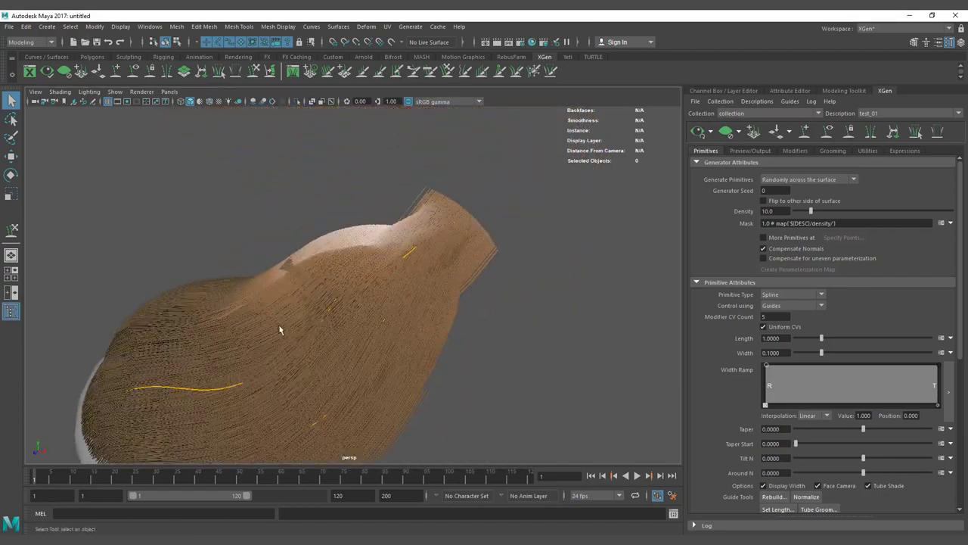
right_click_drag(279, 326, 423, 303, "alt")
middle_click_drag(423, 302, 315, 363, "alt")
right_click_drag(315, 363, 440, 212, "alt")
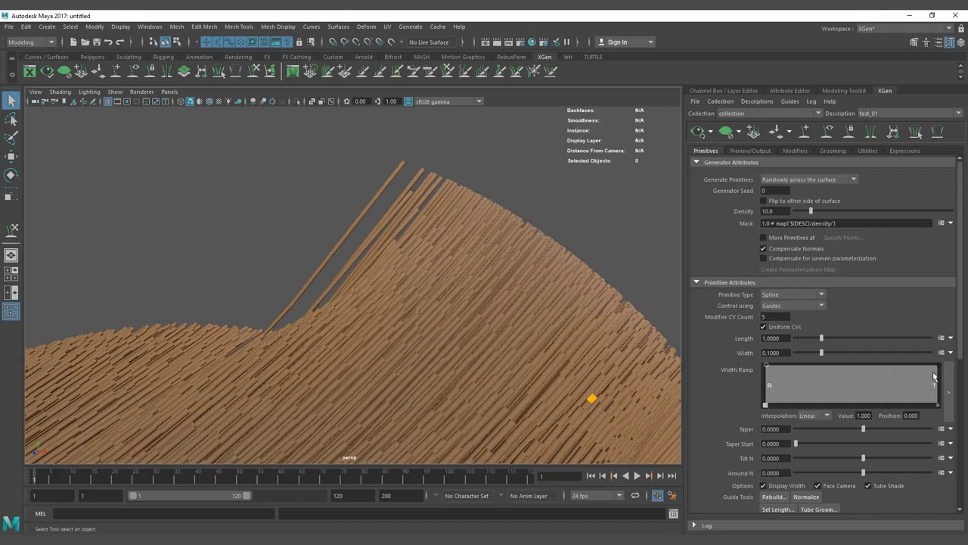
mouse_move(939, 366)
left_mouse_down()
mouse_move(942, 396)
mouse_move(942, 354)
mouse_move(941, 406)
mouse_move(939, 366)
left_mouse_up()
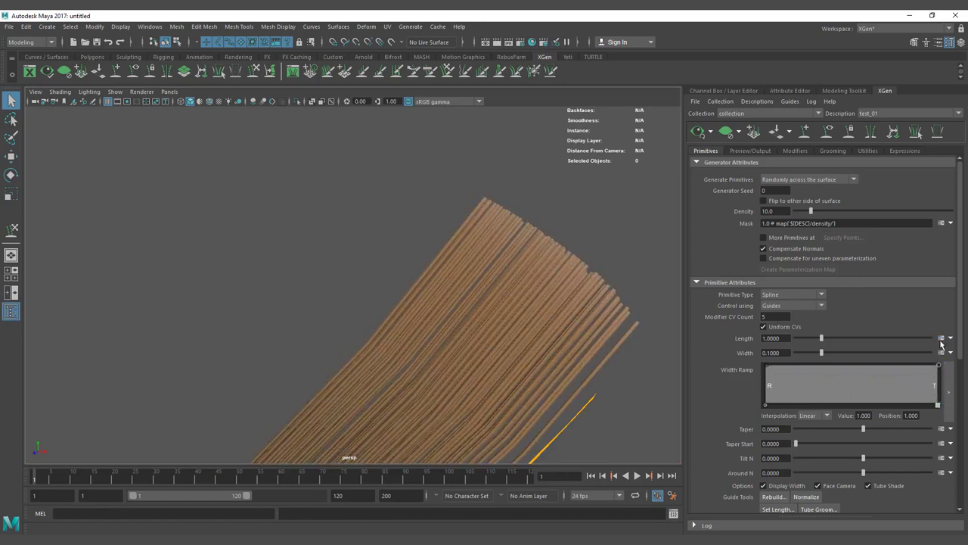
left_click(911, 430)
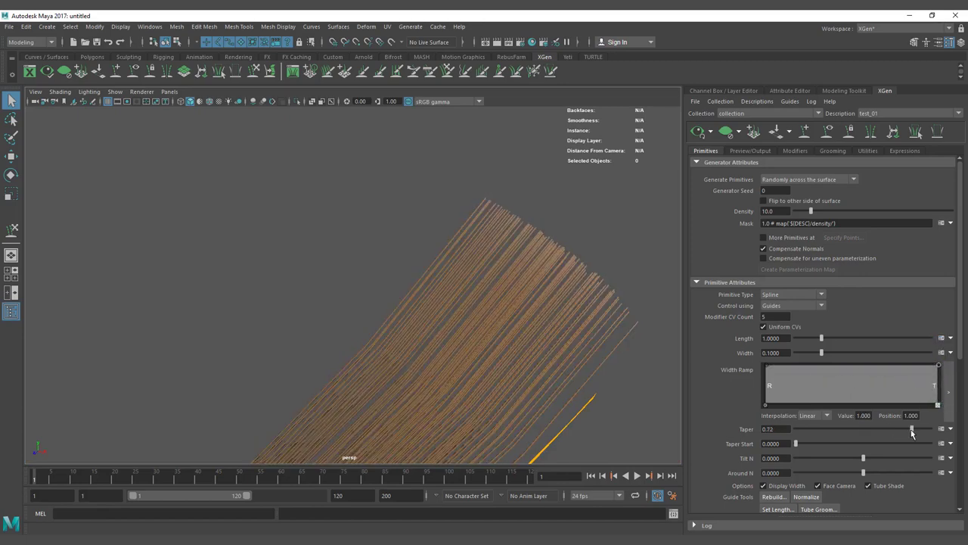
Set the hair's taper start to 0.15 and its taper to 0.885.
middle_click_drag(556, 404, 605, 303, "alt")
right_click_drag(575, 326, 456, 320, "alt")
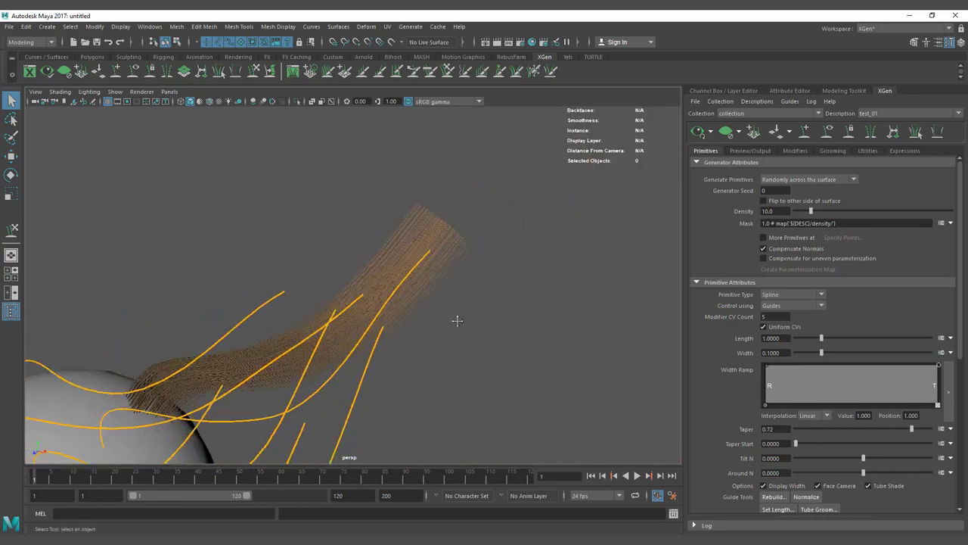
middle_click_drag(456, 320, 525, 275, "alt")
right_click_drag(390, 310, 403, 307, "alt")
left_click_drag(403, 307, 426, 300, "alt")
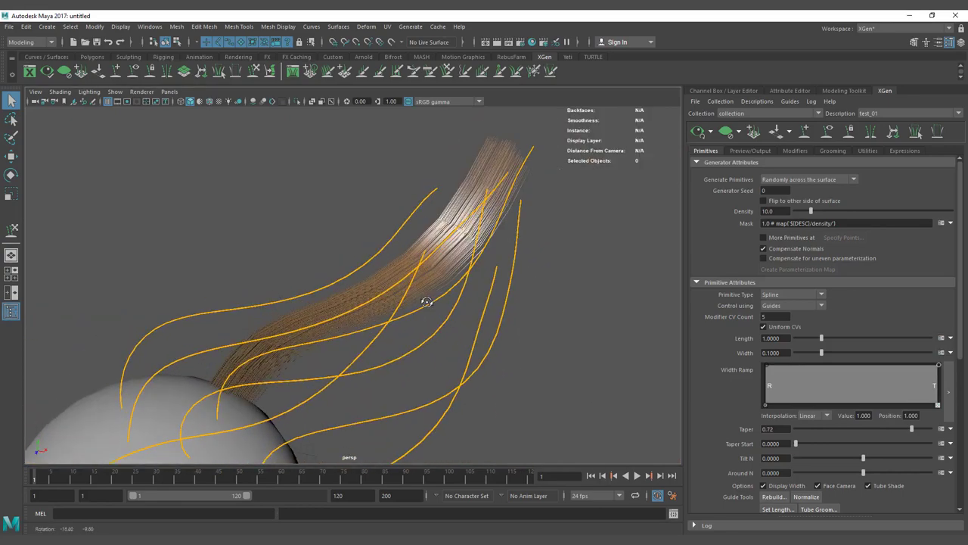
left_click_drag(796, 444, 824, 446)
left_click_drag(594, 404, 587, 329, "alt")
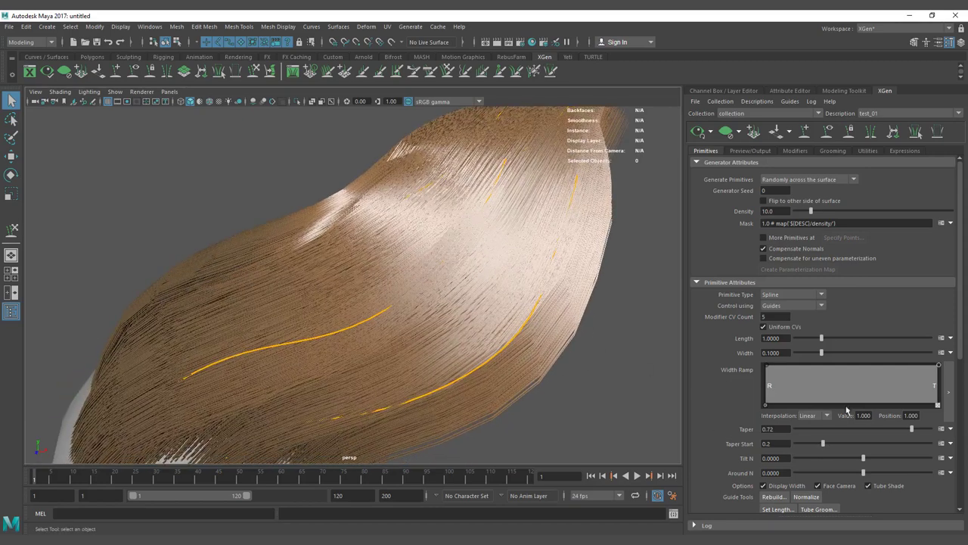
mouse_move(822, 442)
left_mouse_down()
mouse_move(802, 444)
mouse_move(890, 445)
mouse_move(792, 448)
mouse_move(816, 445)
left_mouse_up()
mouse_move(912, 429)
left_mouse_down()
mouse_move(875, 429)
mouse_move(934, 428)
mouse_move(923, 430)
left_mouse_up()
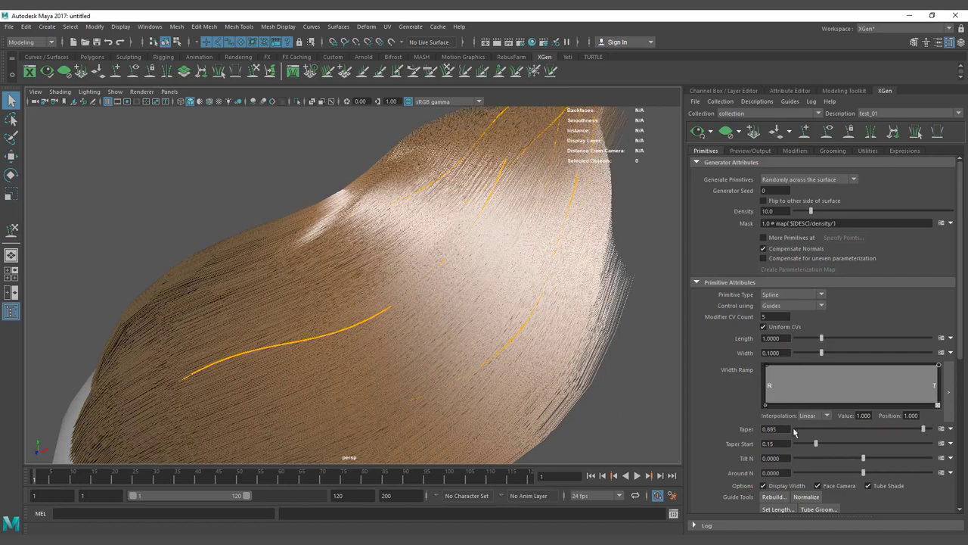
left_click_drag(787, 429, 742, 432)
Examine the tapered hair from several angles, and look through the preview and output settings before returning to the primitive attributes.
left_click_drag(512, 271, 424, 367, "alt")
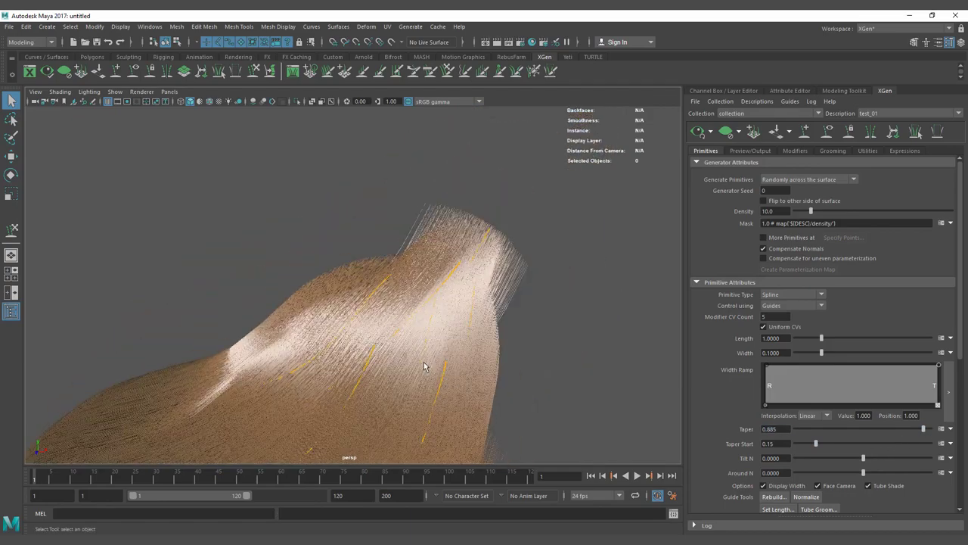
right_click_drag(373, 267, 593, 295, "alt")
right_click_drag(550, 259, 423, 275, "alt")
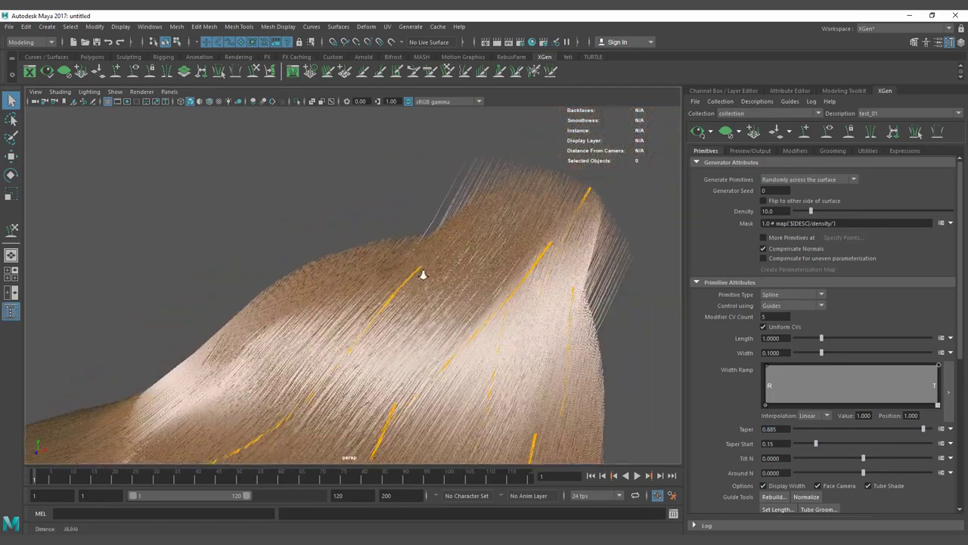
left_click_drag(424, 275, 378, 200, "alt")
scroll(709, 380, "down", 2)
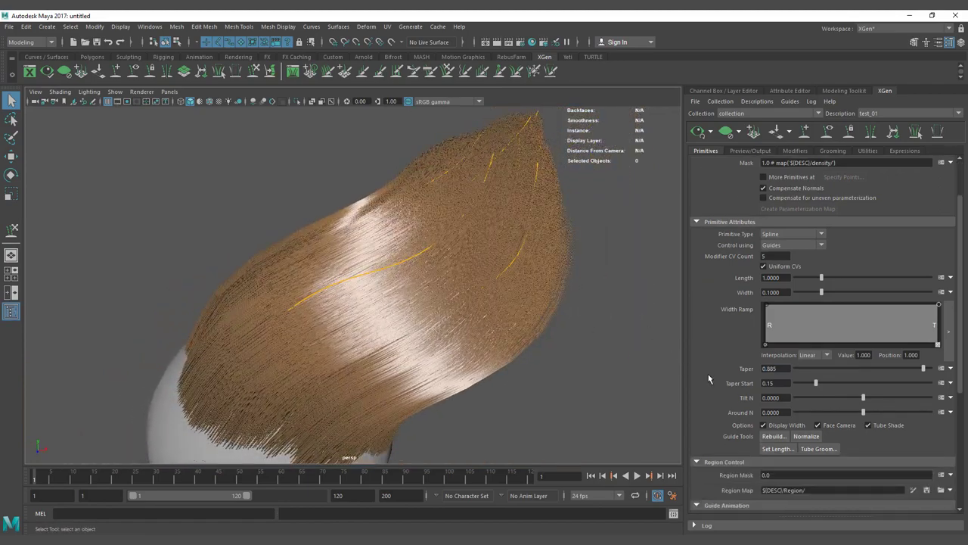
scroll(709, 379, "down", 2)
left_click(746, 150)
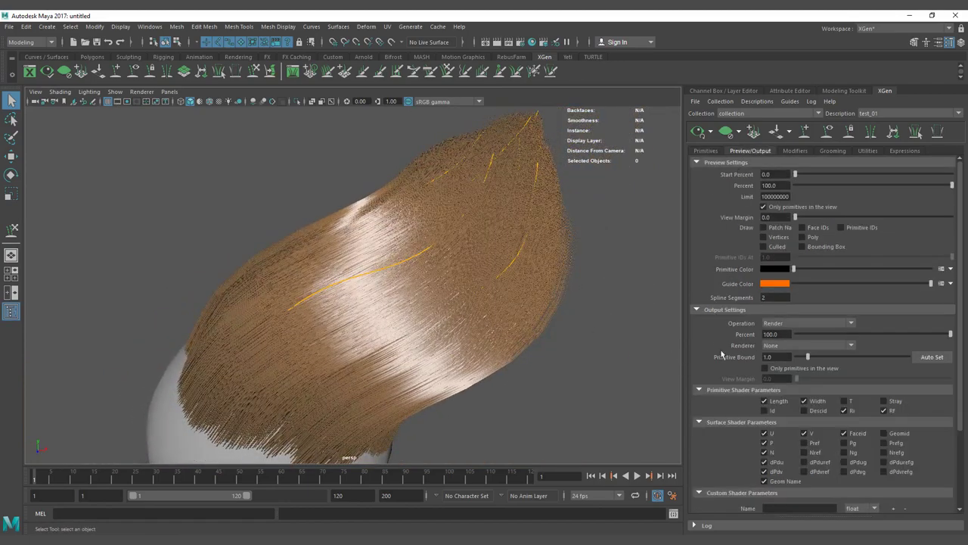
scroll(733, 396, "down", 3)
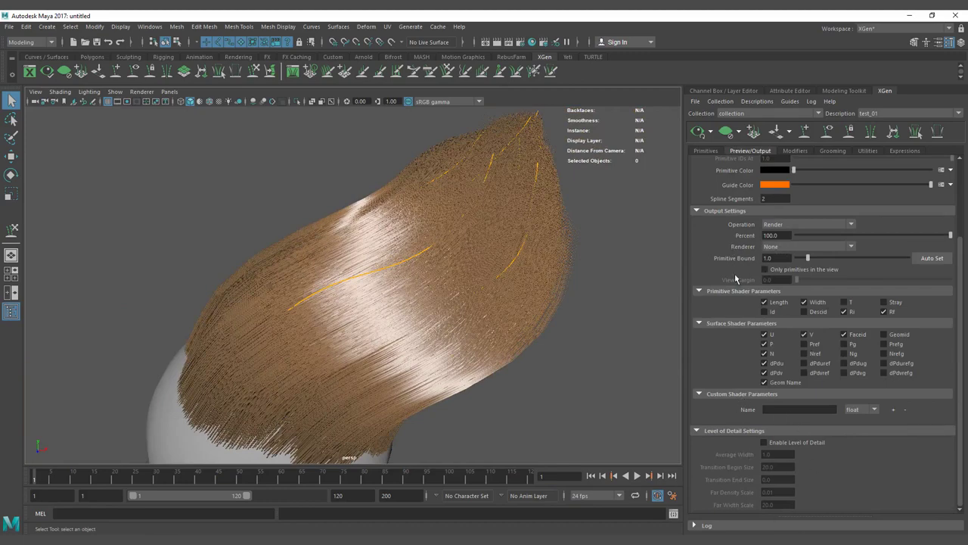
scroll(738, 280, "up", 3)
left_click(705, 151)
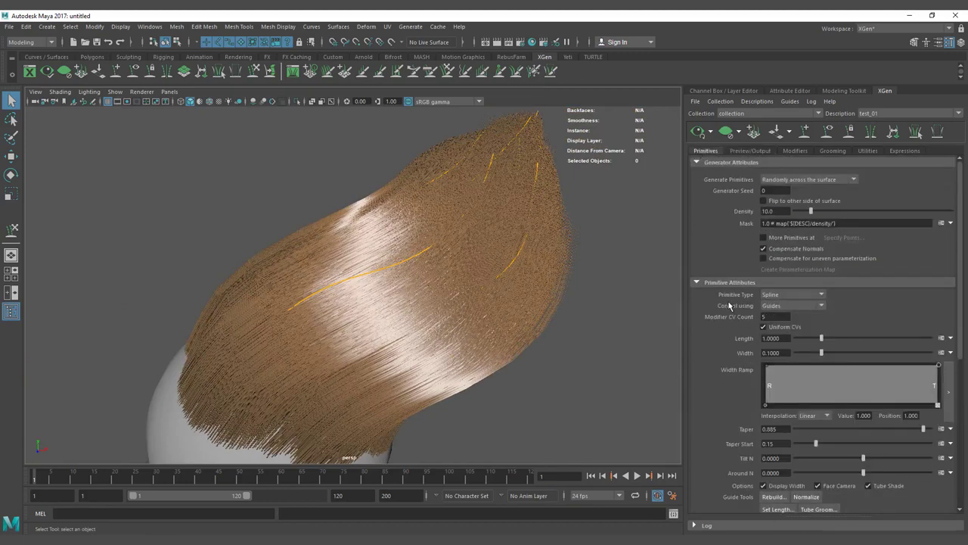
scroll(740, 389, "down", 3)
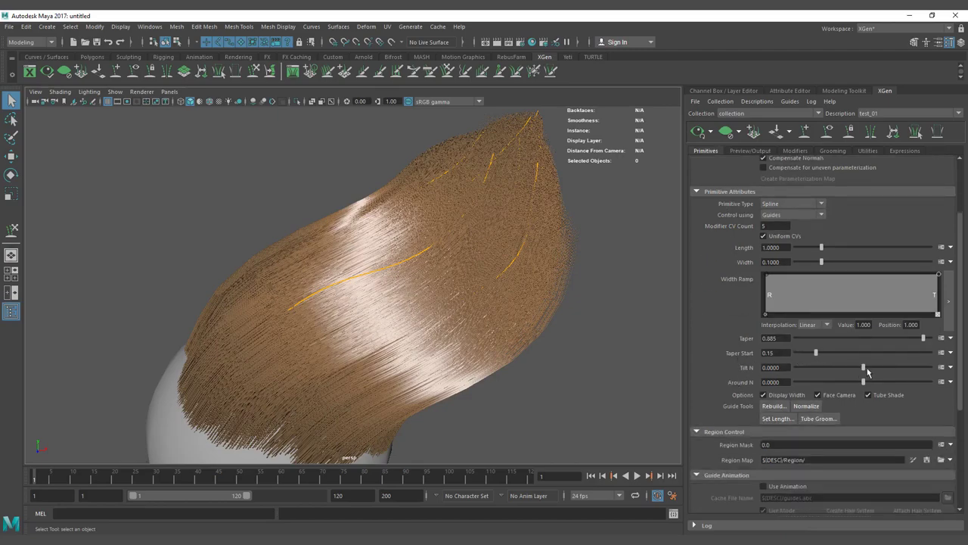
Try tilting the hair with negative and positive Tilt N values, and reset Tilt N to 0.
left_click_drag(864, 368, 857, 367)
left_click_drag(426, 364, 341, 321, "alt")
left_click_drag(856, 368, 865, 367)
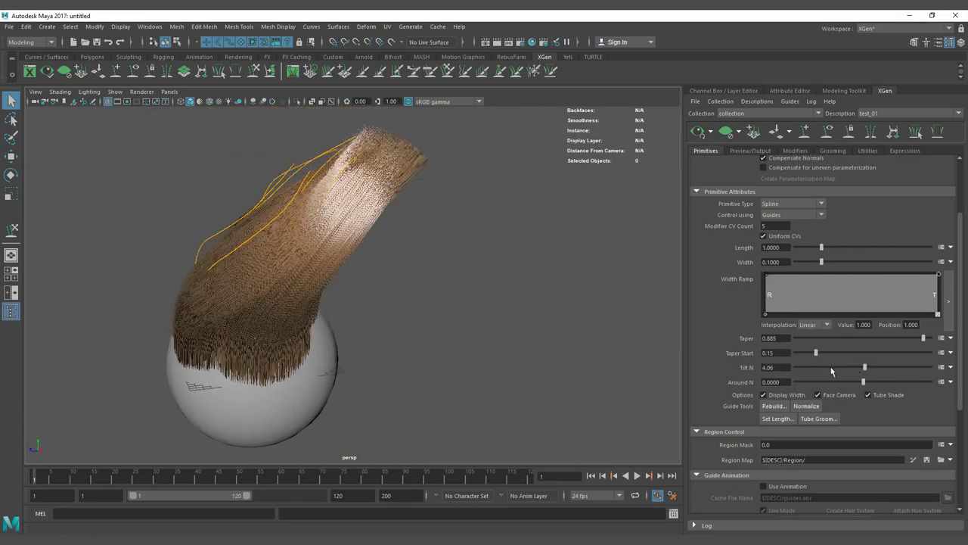
left_click_drag(787, 368, 713, 370)
type("0")
key("Return")
left_click_drag(429, 238, 529, 266, "alt")
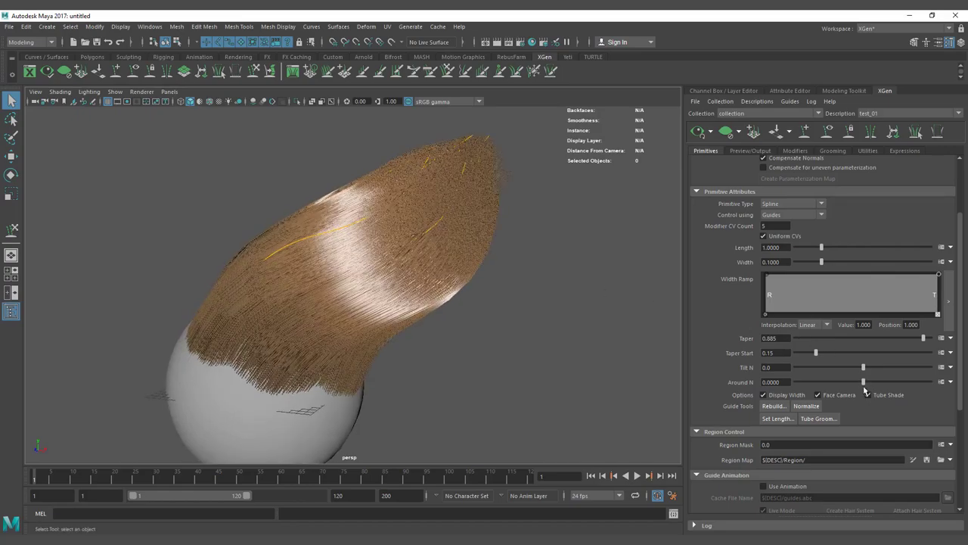
Try rotating the hair with Around N at about -65 and -180, and reset Around N to 0.
left_click_drag(864, 382, 839, 381)
mouse_move(401, 337)
left_mouse_down("alt")
mouse_move(525, 348)
mouse_move(581, 337)
mouse_move(417, 340)
left_mouse_up("alt")
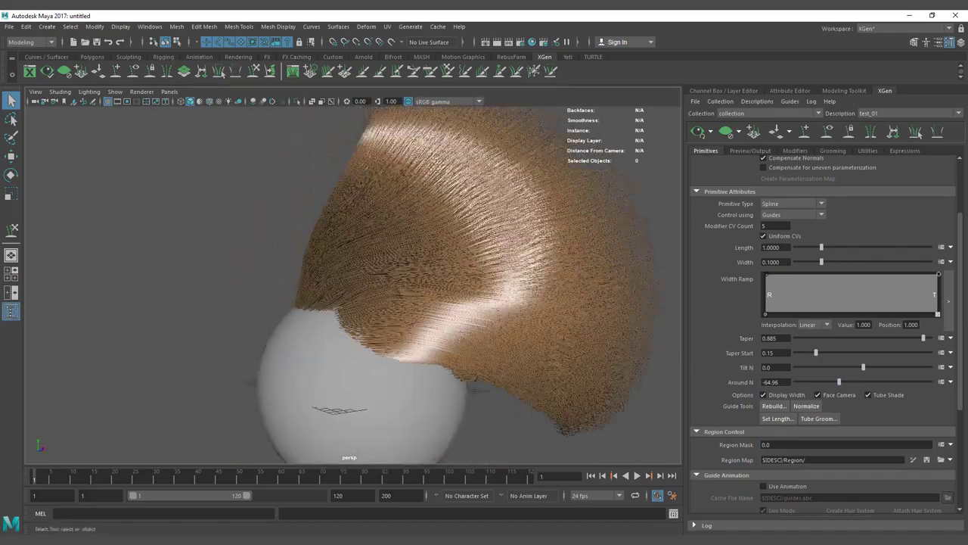
left_click_drag(840, 382, 737, 383)
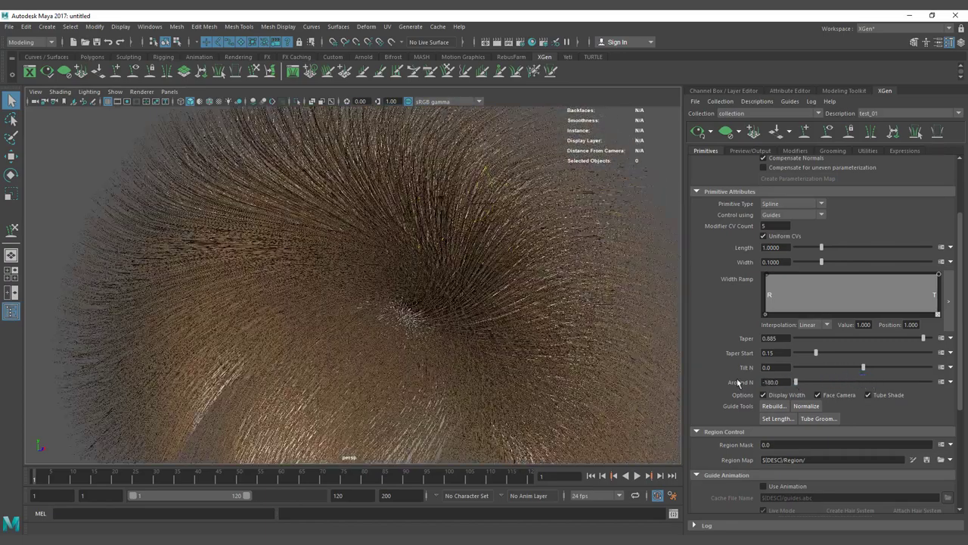
left_click_drag(428, 295, 399, 258, "alt")
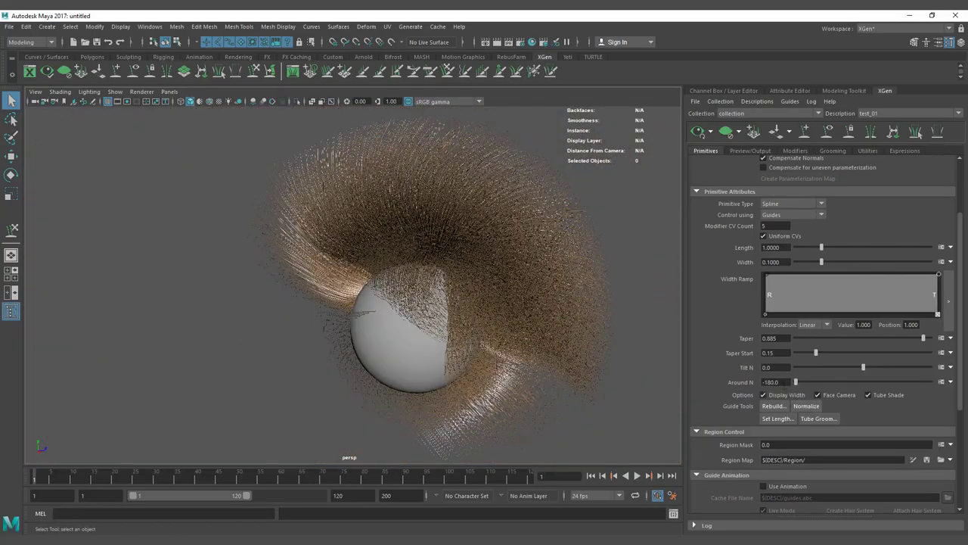
left_click_drag(788, 382, 722, 386)
type("0")
key("Return")
left_click_drag(489, 301, 367, 326, "alt")
right_click_drag(368, 327, 435, 330, "alt")
left_click_drag(383, 317, 413, 315, "alt")
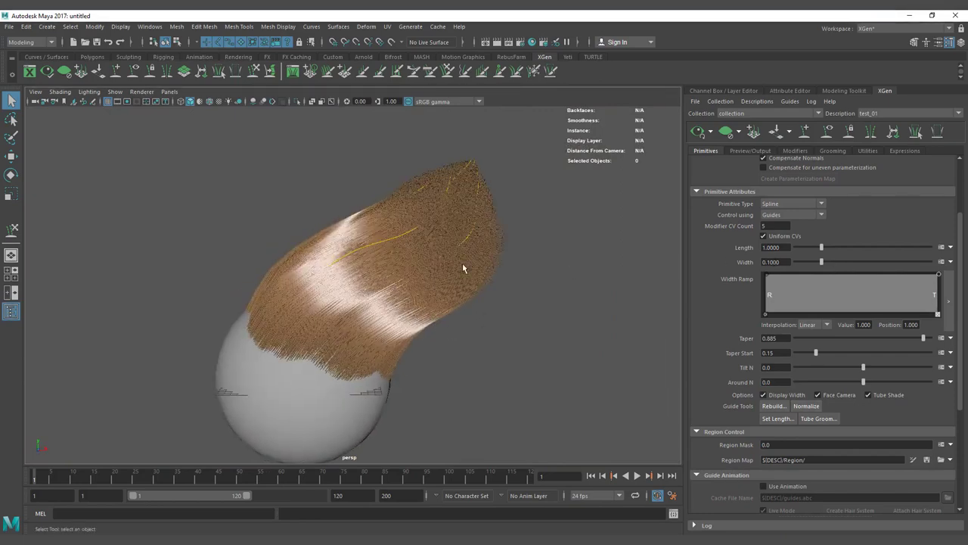
Reduce the hair primitives' width to 0.02.
left_click_drag(462, 263, 463, 282, "alt")
right_click_drag(363, 296, 510, 303, "alt")
middle_click_drag(510, 302, 601, 199, "alt")
right_click_drag(408, 238, 458, 243, "alt")
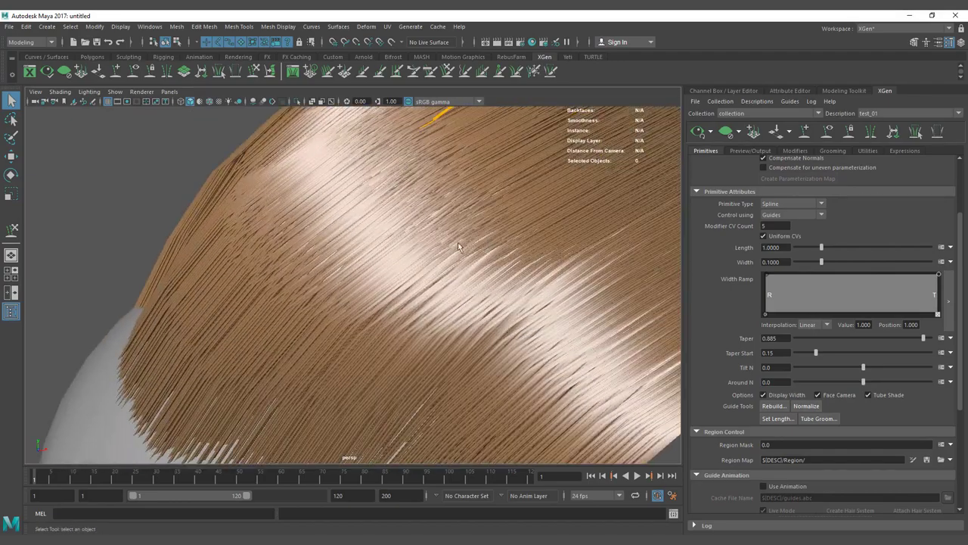
left_click_drag(458, 246, 387, 255, "alt")
right_click_drag(283, 297, 394, 312, "alt")
left_click_drag(822, 264, 802, 265)
right_click_drag(535, 244, 373, 242, "alt")
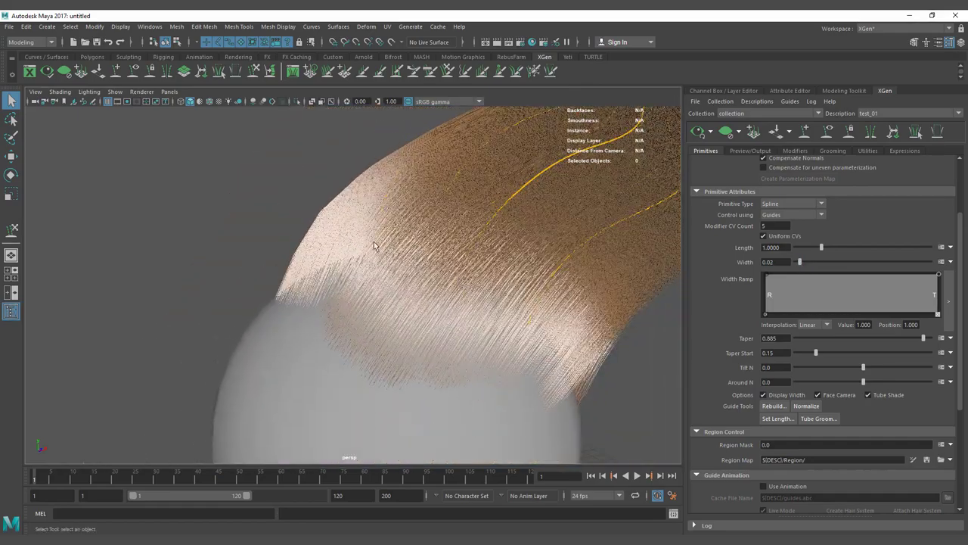
left_click_drag(374, 241, 413, 296, "alt")
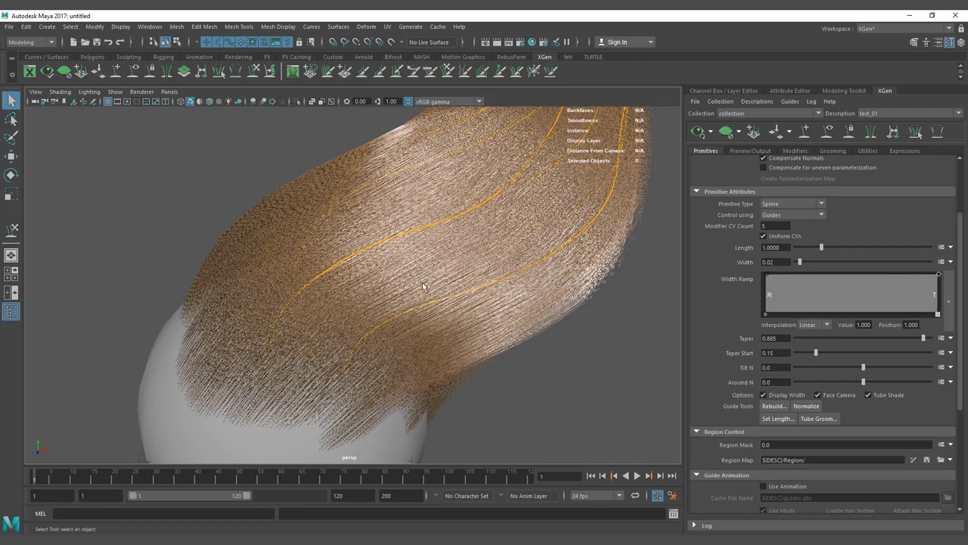
Reduce the width of the hair strands to 0.01 while checking the roots up close.
left_click_drag(338, 290, 361, 288, "alt")
right_click_drag(274, 324, 350, 336, "alt")
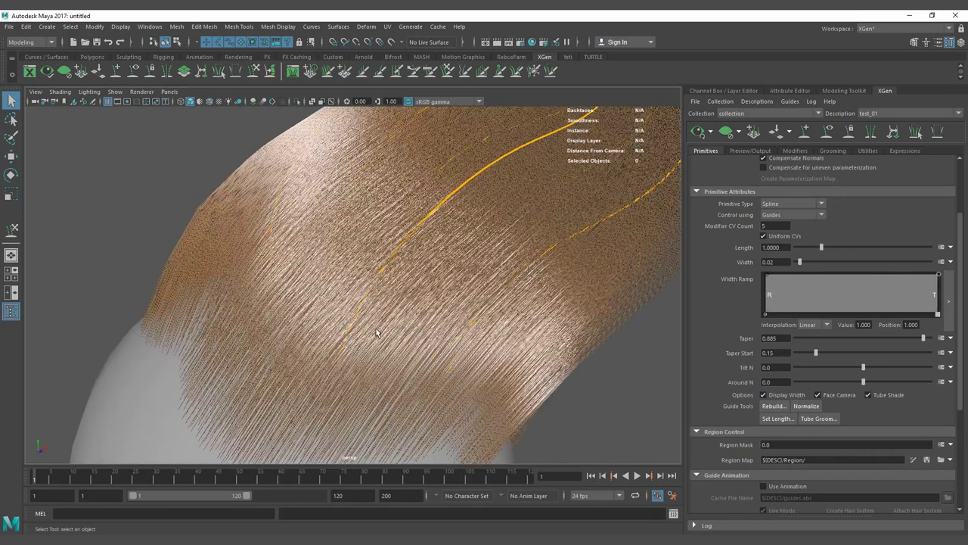
middle_click_drag(378, 342, 415, 284, "alt")
right_click_drag(293, 287, 433, 292, "alt")
left_click_drag(800, 262, 798, 265)
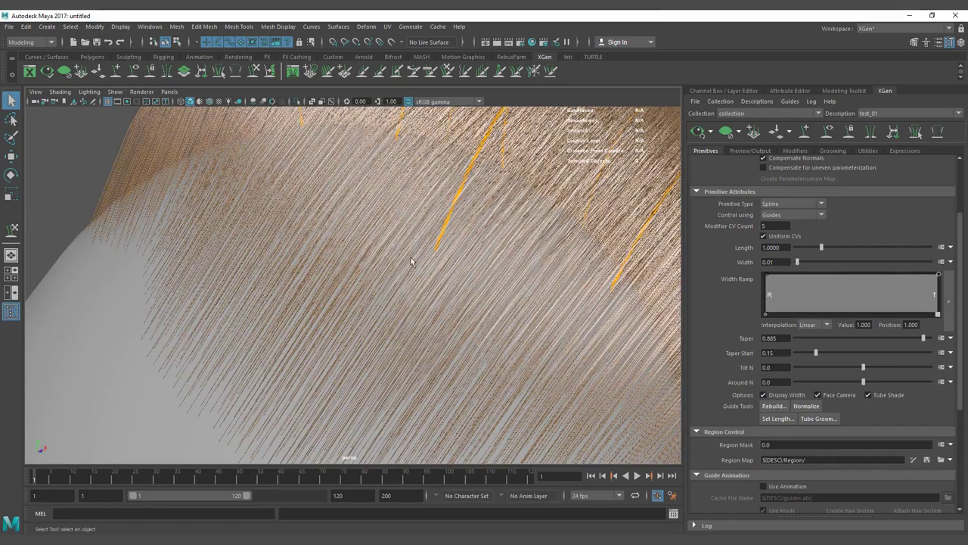
left_click_drag(411, 264, 396, 324, "alt")
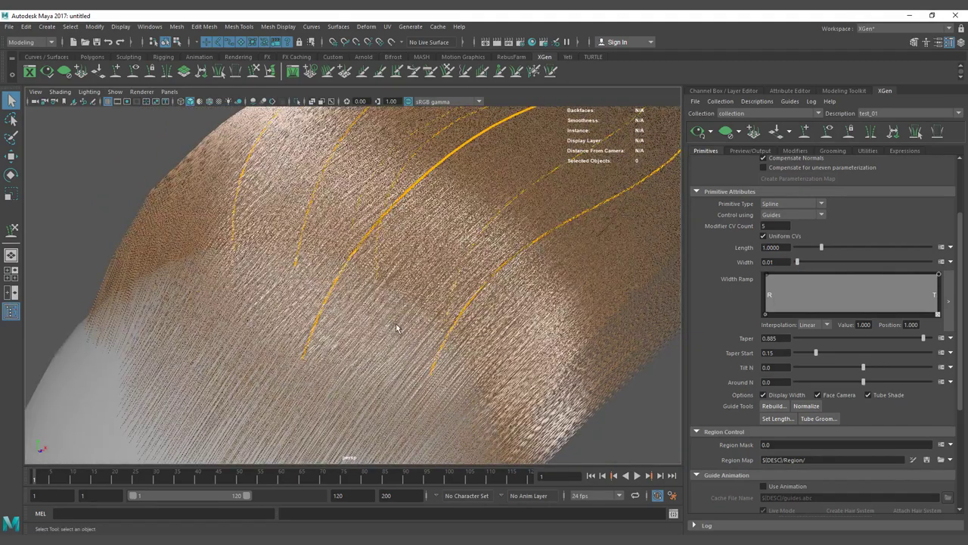
Try a hair width of 0.04 and check the thicker strands on the sphere.
mouse_move(416, 324)
left_mouse_down("alt")
mouse_move(515, 320)
mouse_move(408, 324)
left_mouse_up("alt")
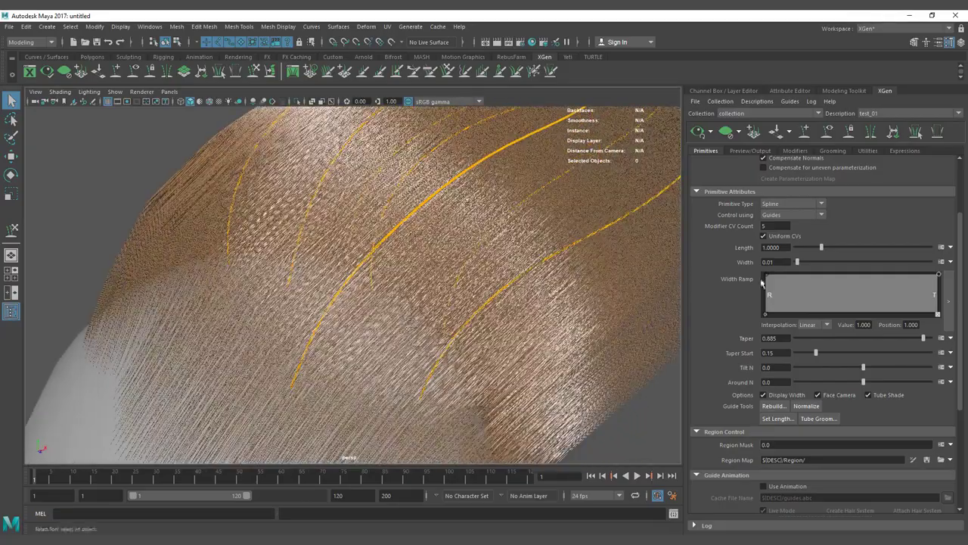
left_click_drag(796, 262, 805, 262)
left_click_drag(439, 313, 305, 155, "alt")
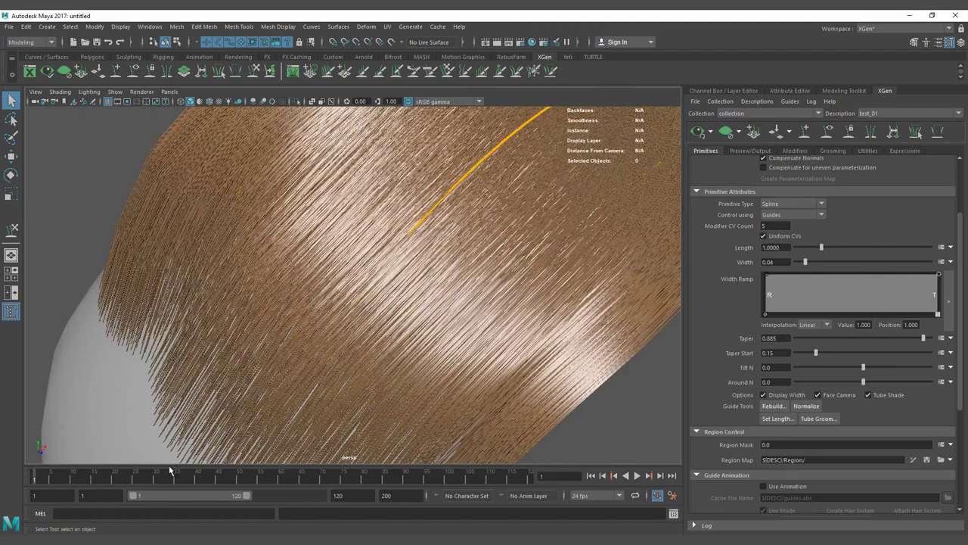
scroll(424, 333, "down", 3)
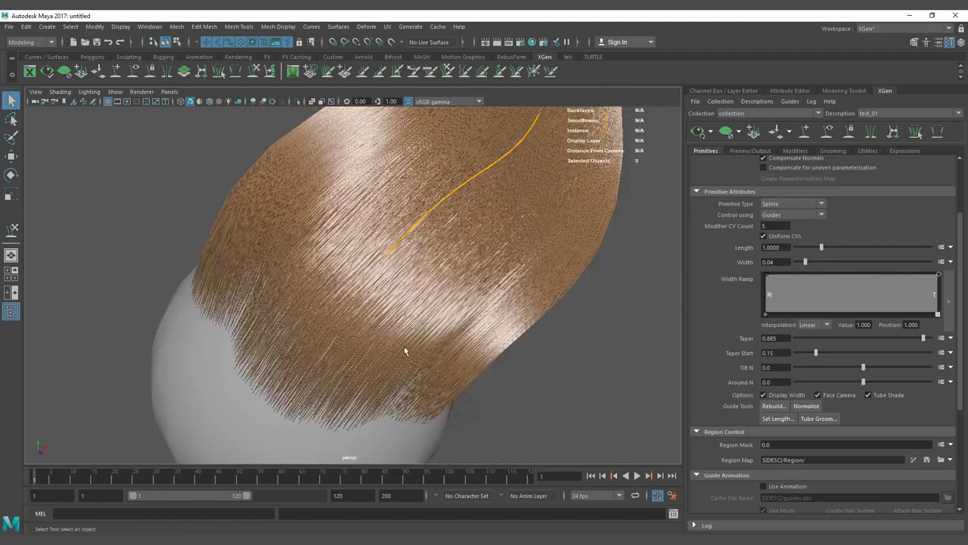
left_click_drag(405, 351, 413, 332, "alt")
Replace the hair width expression with rand(0.01,0.02), then apply and accept it.
left_click(941, 262)
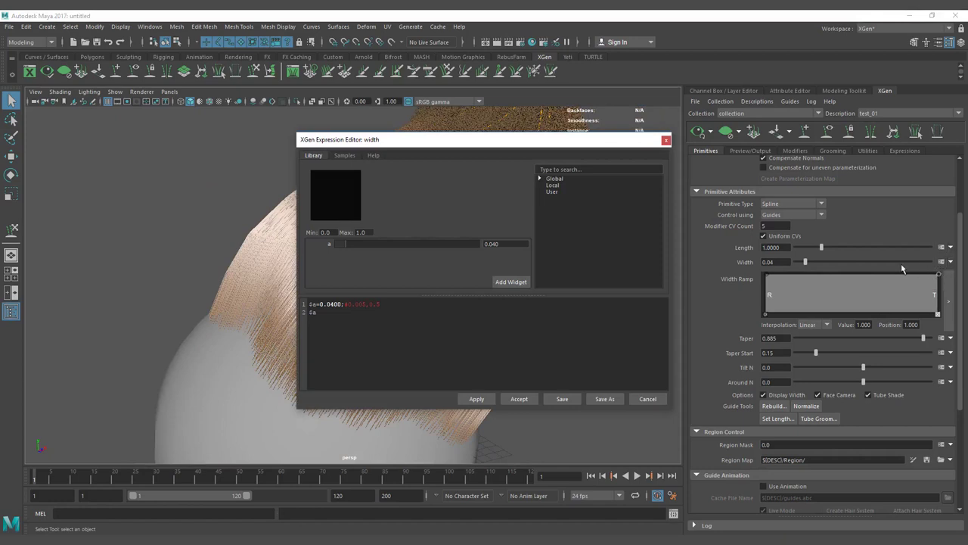
left_click_drag(437, 315, 239, 296)
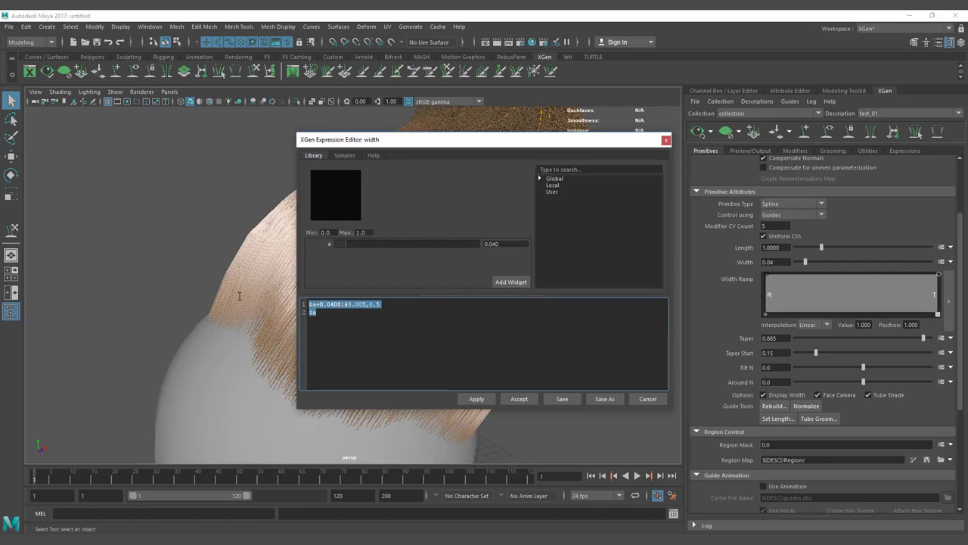
type("rand")
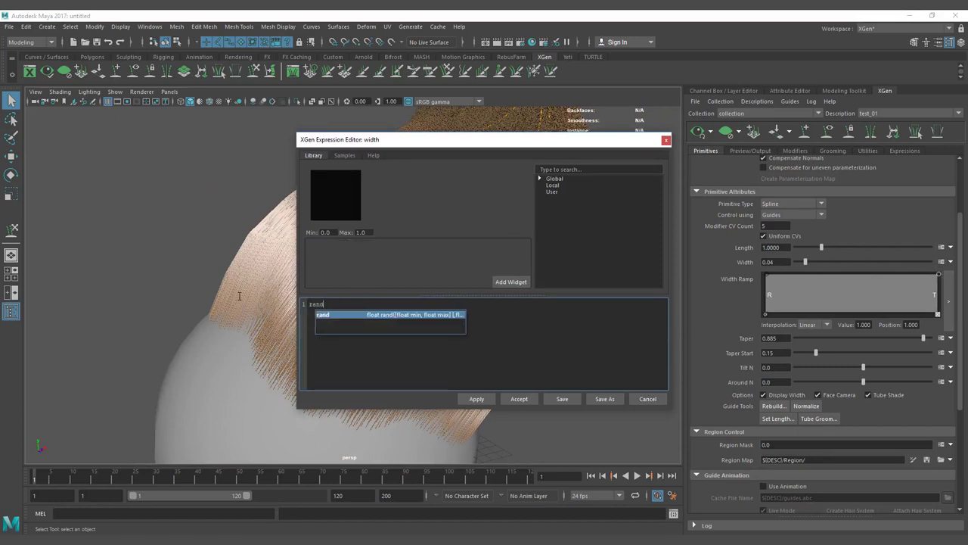
type("(0.01,0.")
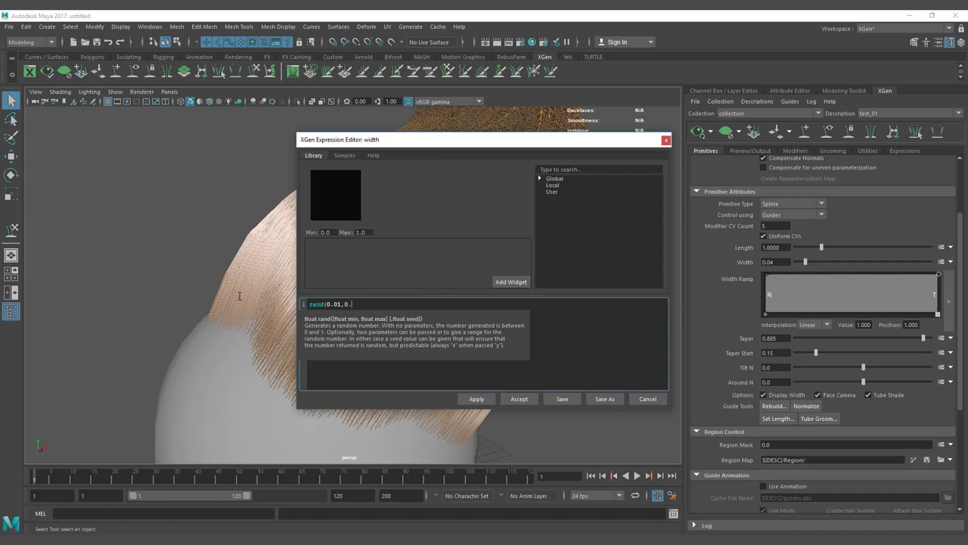
type(")")
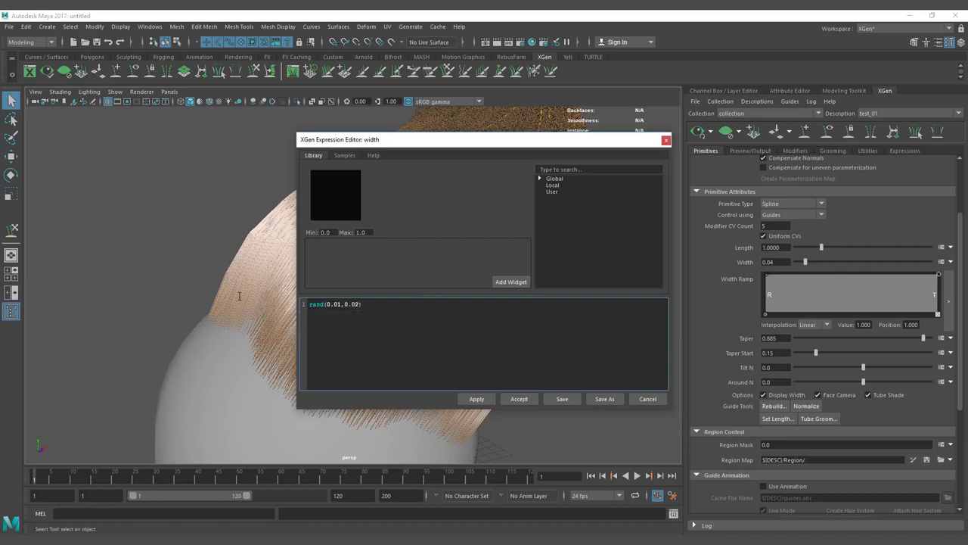
left_click(478, 400)
left_click(521, 400)
Raise the upper limit of the random hair width to 0.05 and inspect the strand variation up close.
right_click_drag(363, 315, 440, 329, "alt")
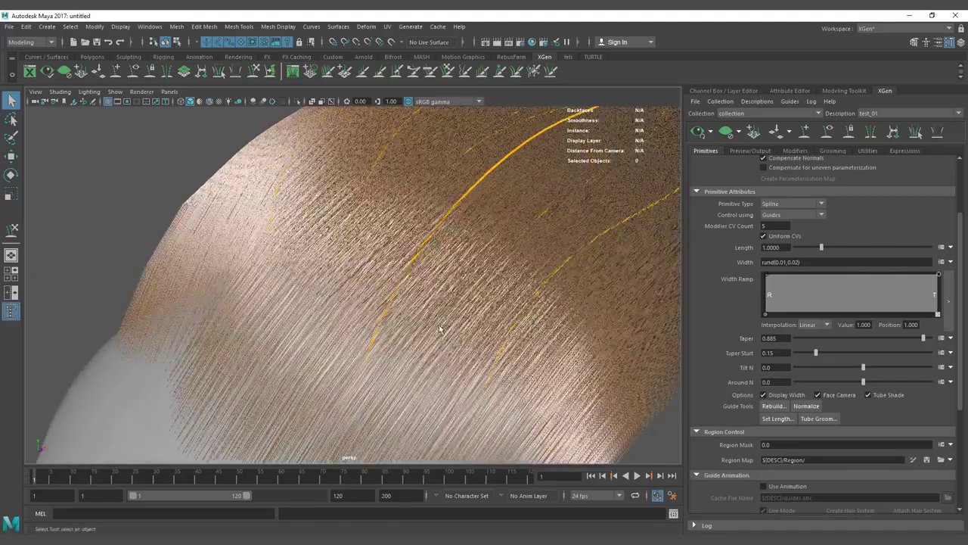
left_click_drag(440, 328, 330, 268, "alt")
right_click_drag(331, 268, 451, 298, "alt")
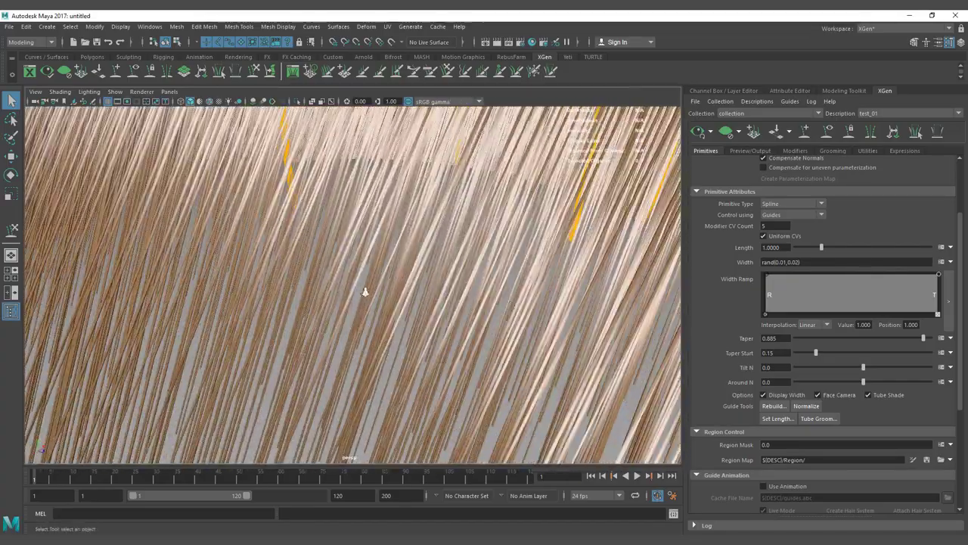
mouse_move(365, 292)
right_mouse_down("alt")
mouse_move(437, 301)
mouse_move(357, 294)
right_mouse_up("alt")
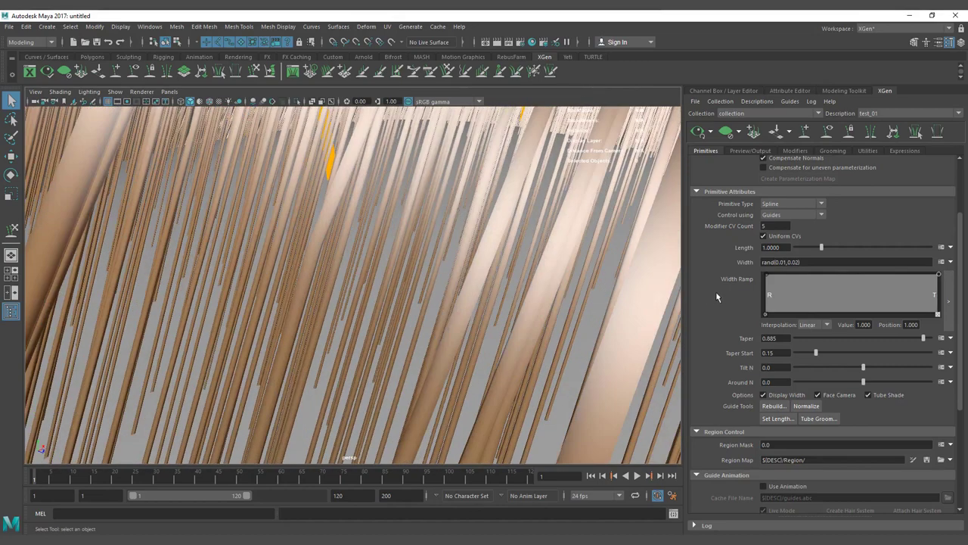
left_click(797, 262)
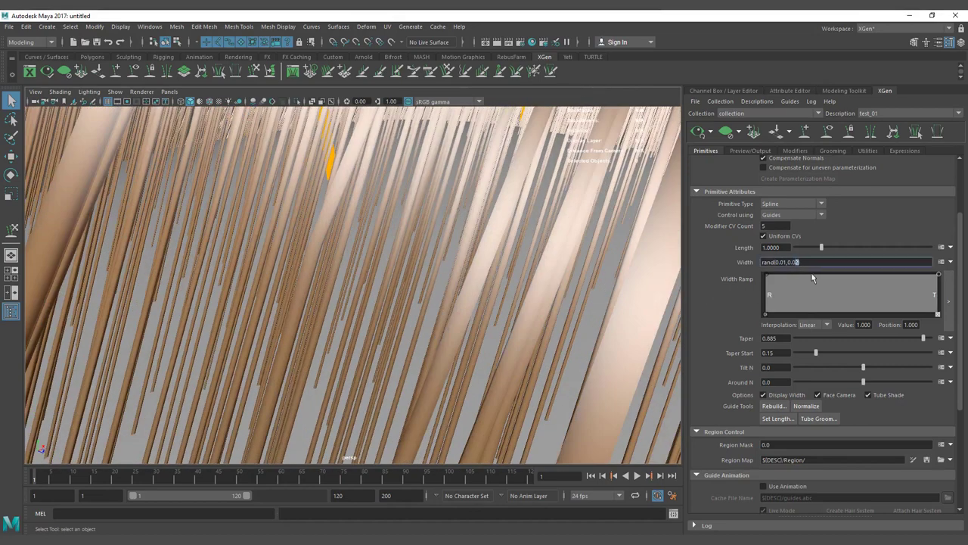
key("Return")
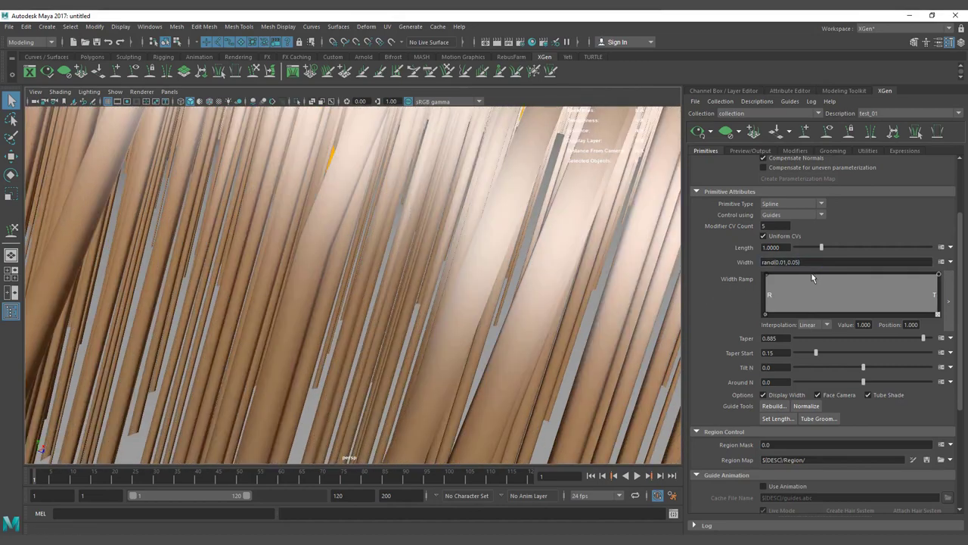
right_click_drag(303, 207, 115, 211, "alt")
middle_click_drag(305, 203, 324, 224, "alt")
right_click_drag(324, 224, 341, 227, "alt")
middle_click_drag(340, 228, 382, 212, "alt")
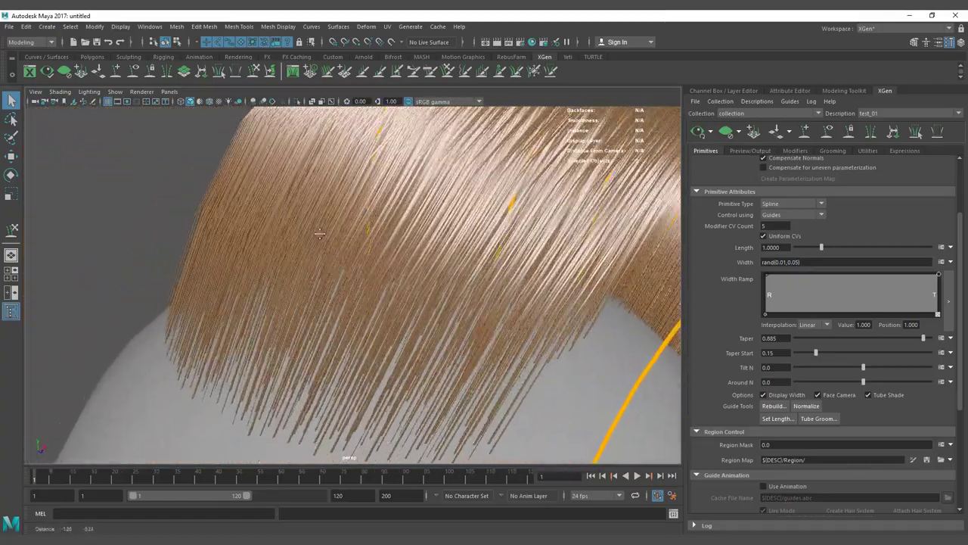
right_click_drag(283, 268, 321, 278, "alt")
middle_click_drag(321, 278, 432, 259, "alt")
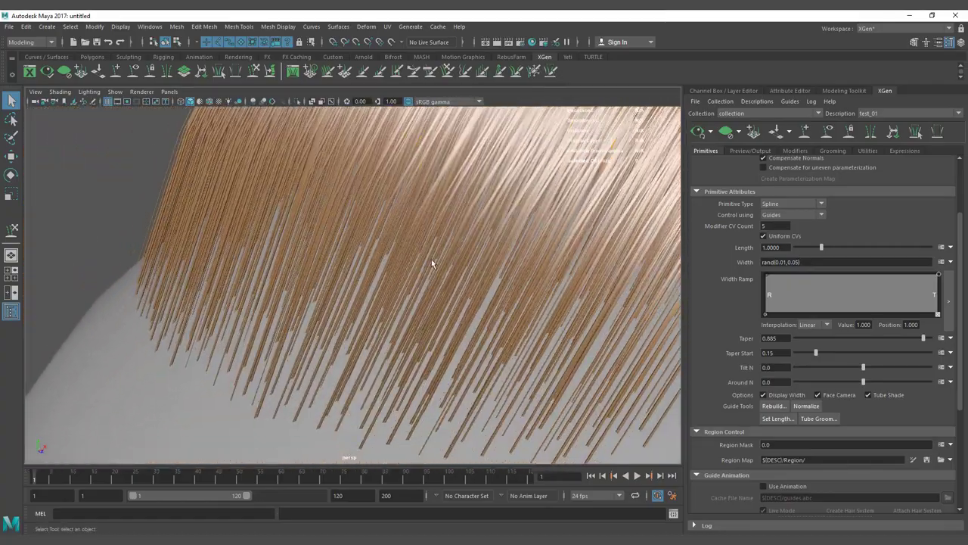
left_click(941, 262)
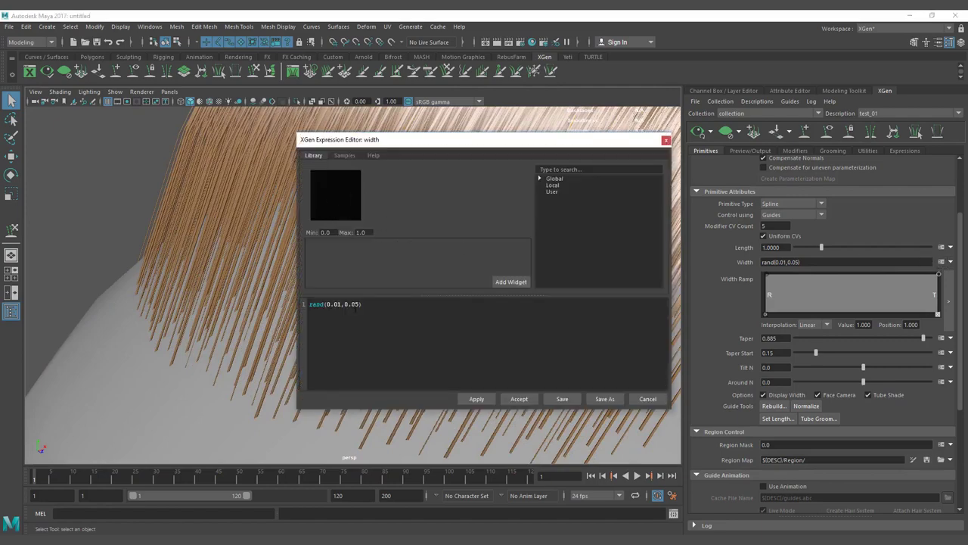
left_click(511, 281)
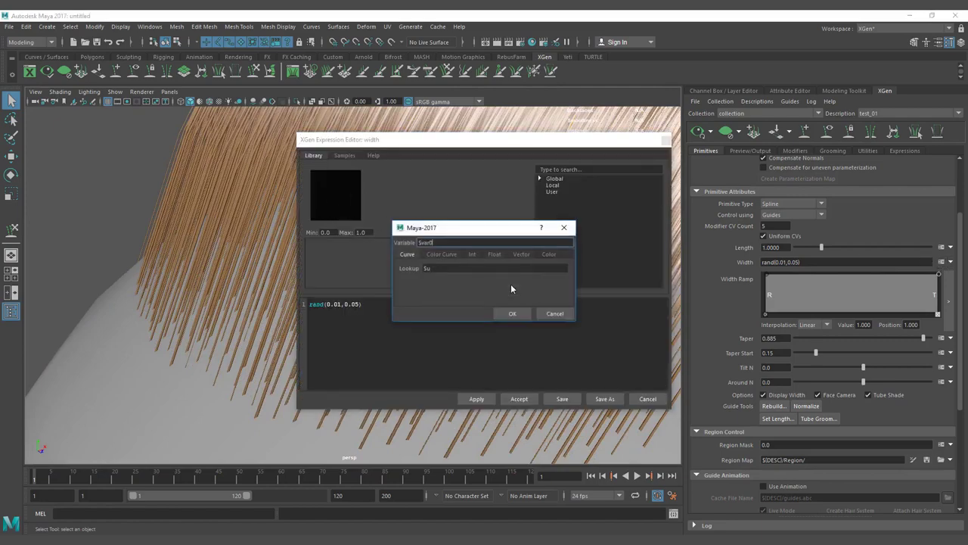
left_click(555, 313)
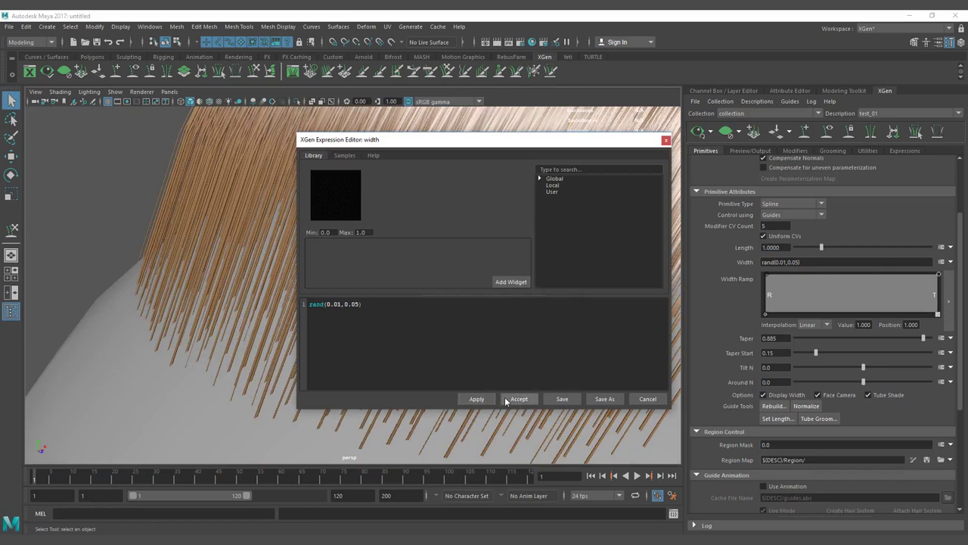
left_click(519, 399)
Edit the hair width expression to rand(0.0075,0.02) and check the strands.
left_click(788, 262)
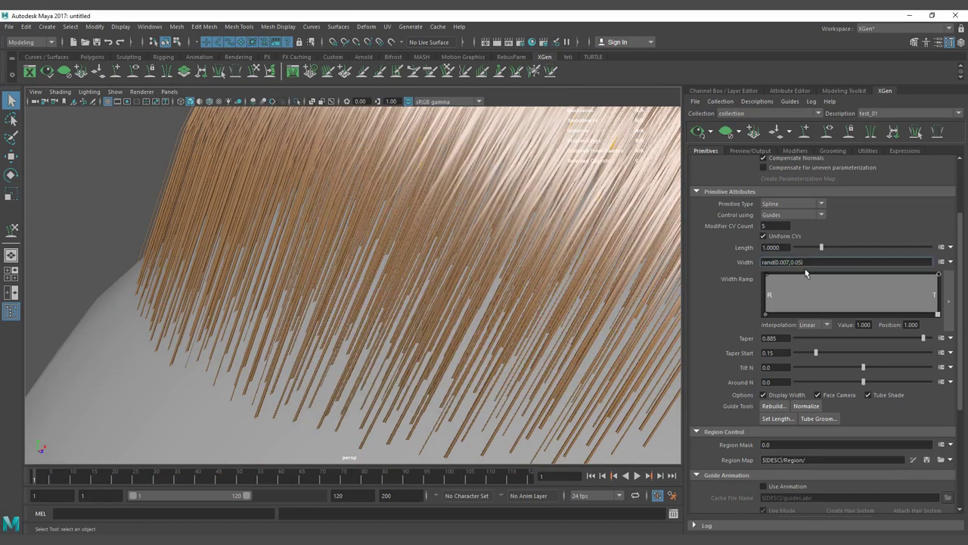
type("5")
key("Return")
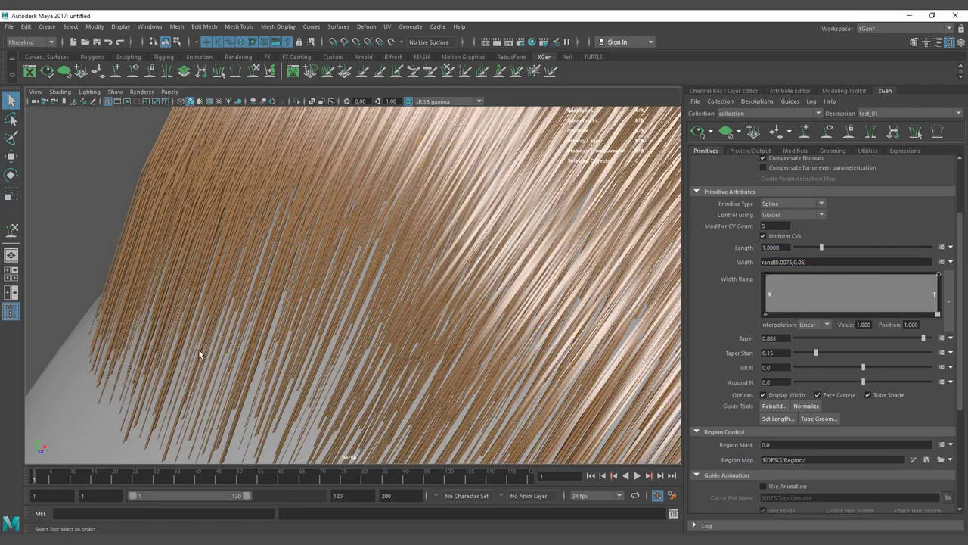
right_click_drag(198, 349, 264, 353, "alt")
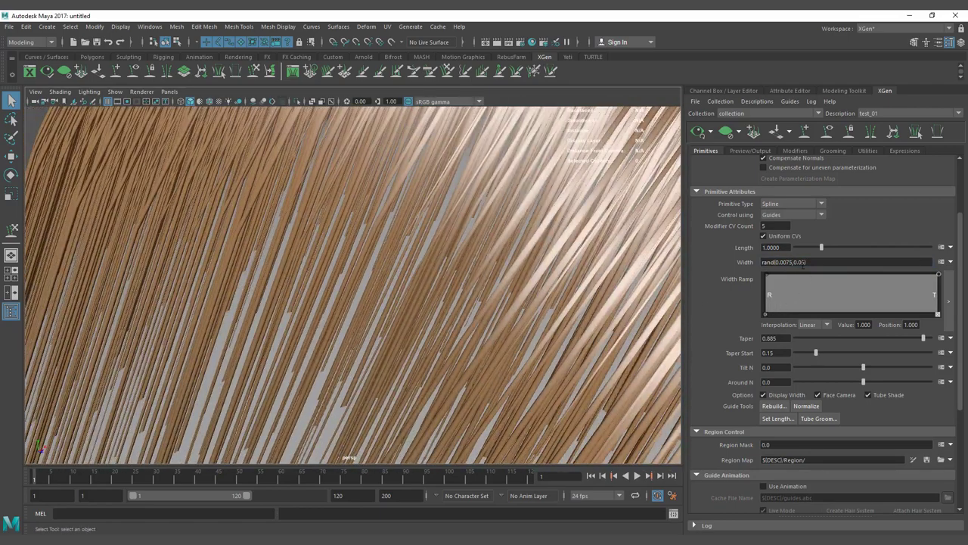
left_click(803, 262)
type("2")
key("Return")
right_click_drag(348, 261, 257, 261, "alt")
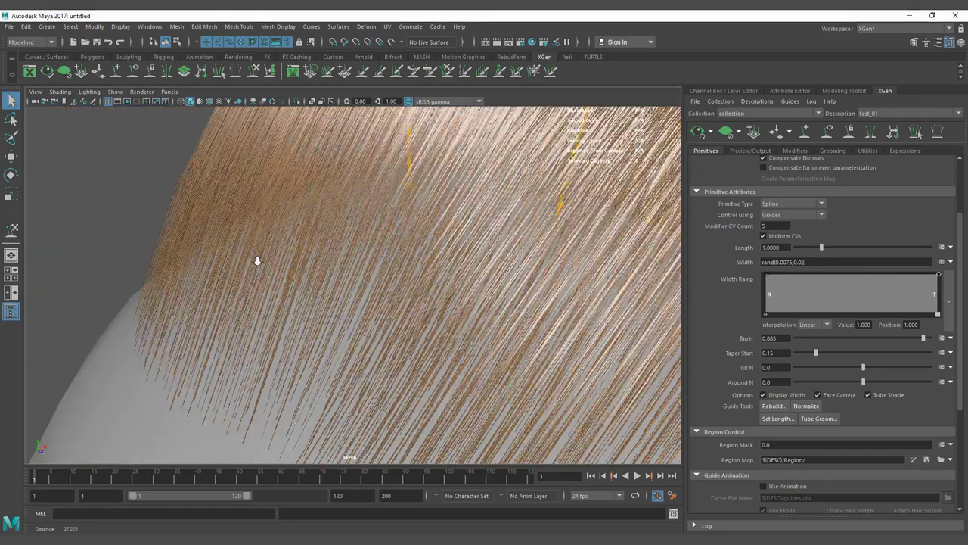
left_click_drag(257, 261, 380, 255, "alt")
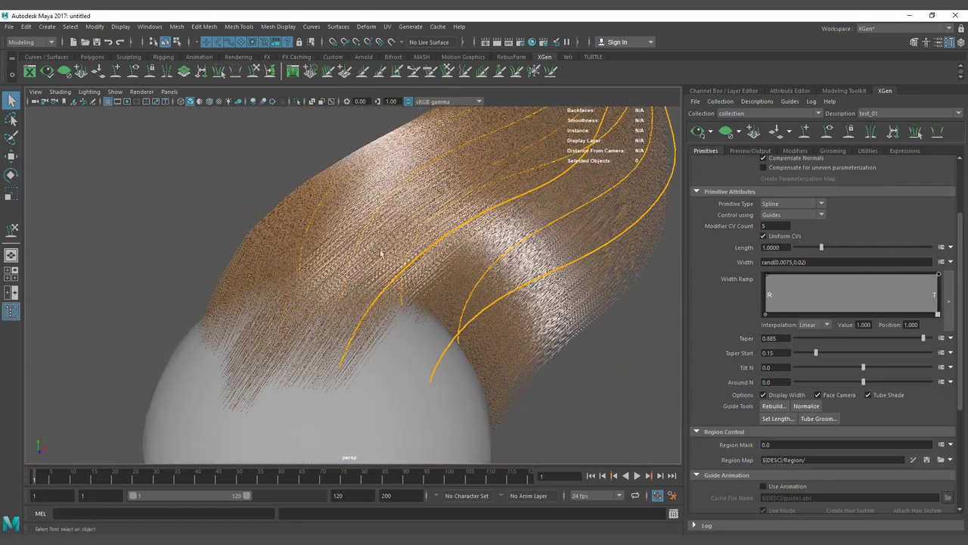
Set the hair density to 40.
scroll(749, 237, "up", 3)
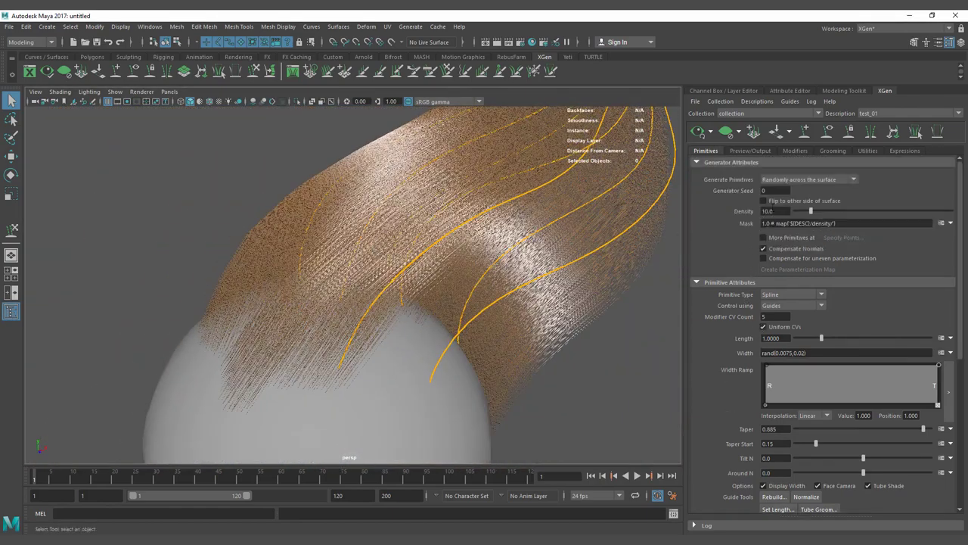
double_click(767, 211)
key("Return")
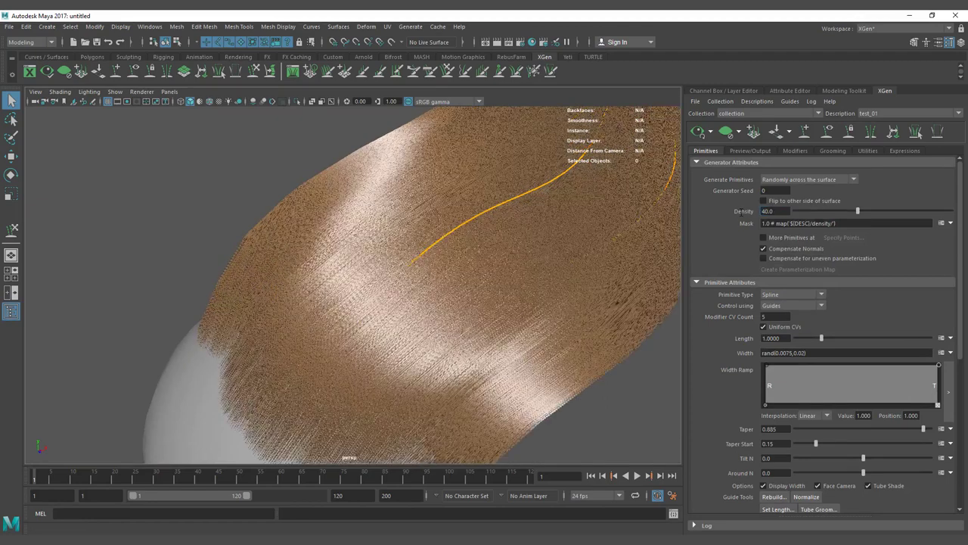
left_click_drag(333, 265, 434, 287, "alt")
middle_click_drag(435, 288, 385, 287, "alt")
left_click_drag(385, 286, 194, 167, "alt")
Enable Smooth Wireframe and Multisampling Anti-aliasing in the Viewport 2.0 settings, with a sample count of 16.
left_click(148, 91)
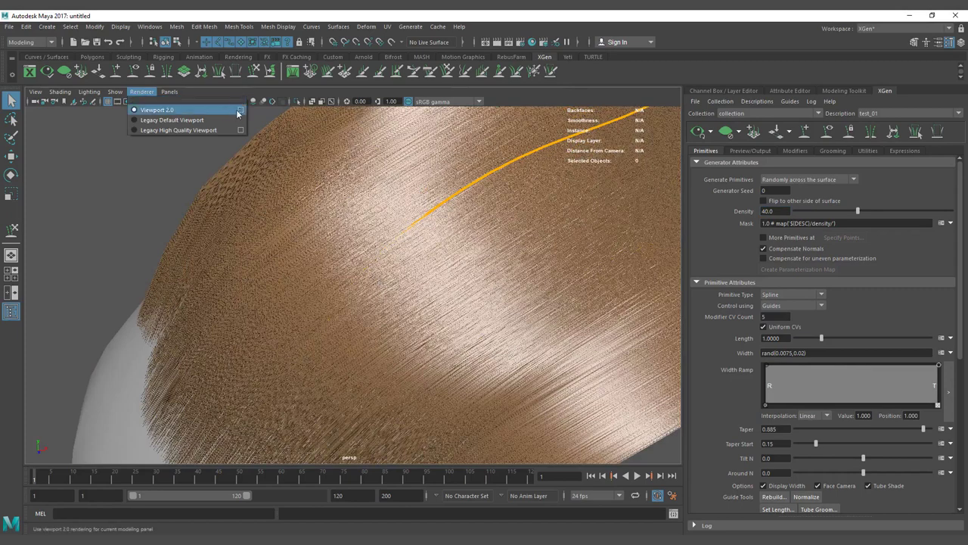
left_click(240, 109)
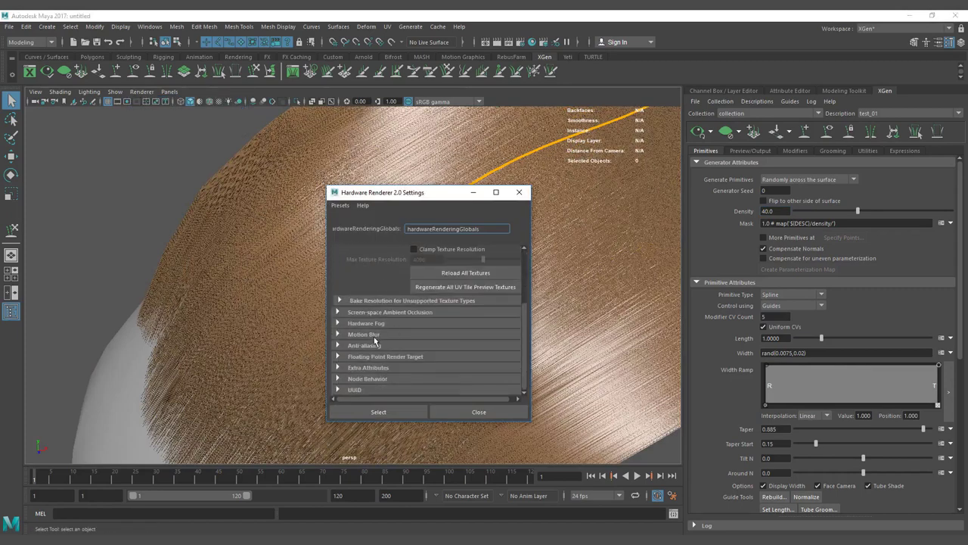
left_click(375, 344)
scroll(401, 337, "down", 1)
left_click(424, 333)
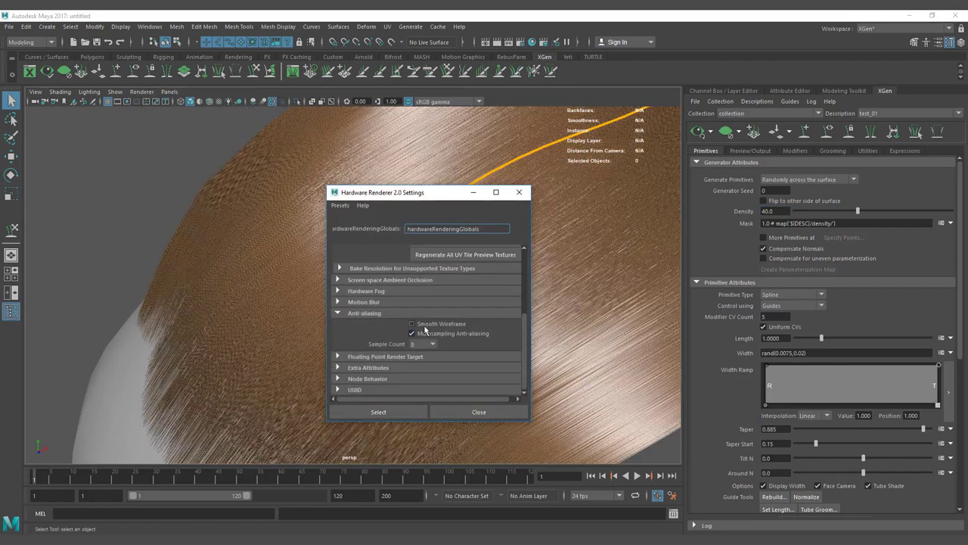
left_click(424, 344)
left_click(421, 384)
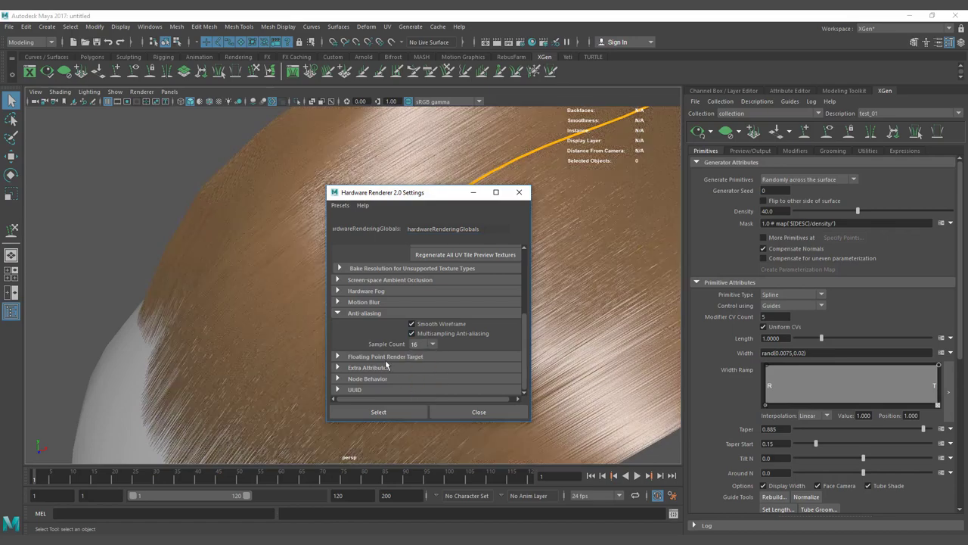
Enable Screen-space Ambient Occlusion, close the renderer settings and inspect the hair shading from several distances.
left_click(371, 280)
left_click(412, 290)
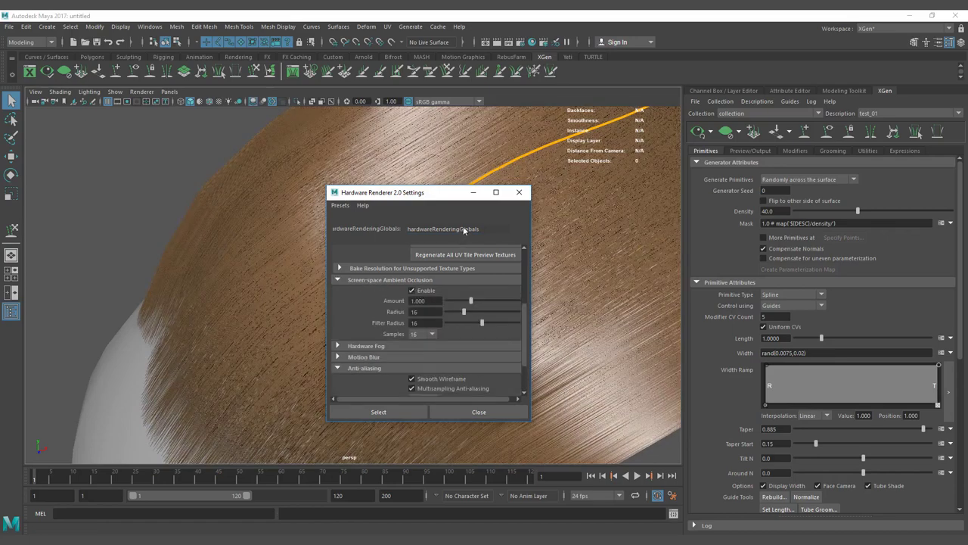
left_click(519, 192)
scroll(475, 243, "up", 3)
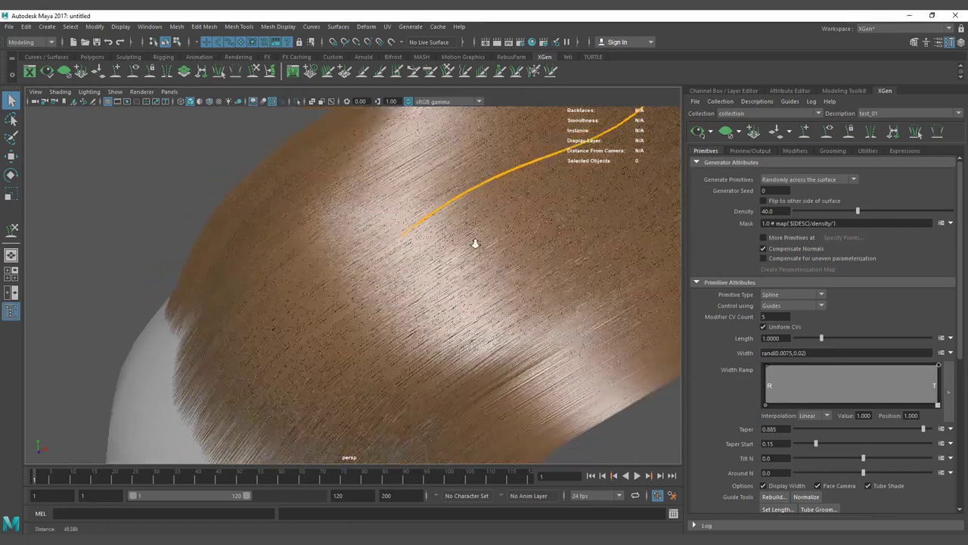
left_click_drag(475, 243, 389, 272, "alt")
scroll(451, 272, "up", 1)
scroll(389, 272, "up", 3)
right_click_drag(388, 272, 299, 274, "alt")
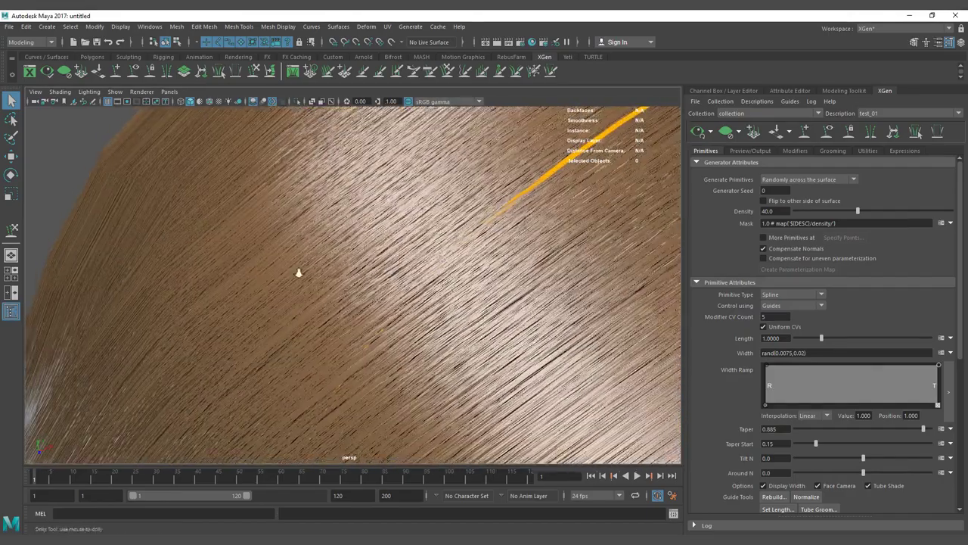
left_click_drag(299, 274, 386, 286, "alt")
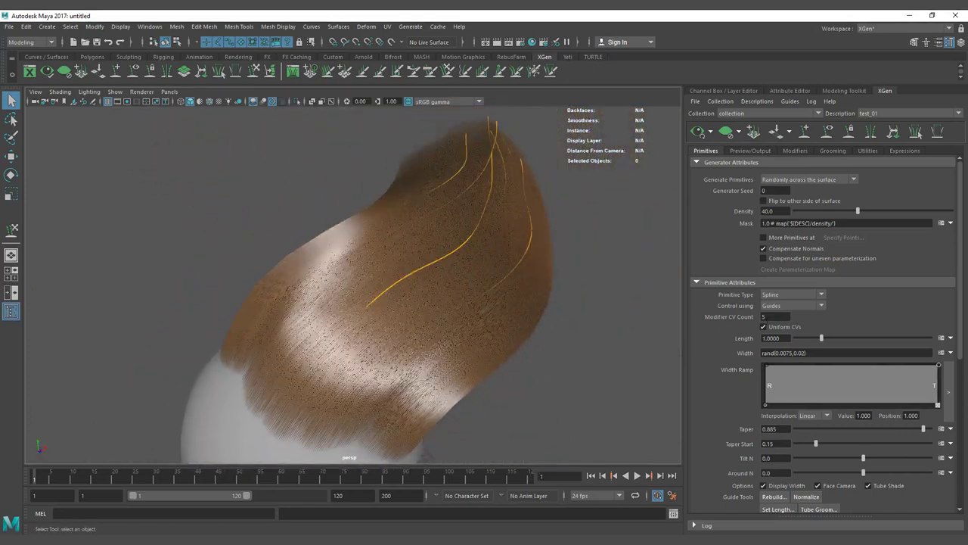
Inspect the hair outline up close and mark its edge with red straight lines on a temporary screen capture.
left_click(768, 316)
scroll(403, 326, "up", 5)
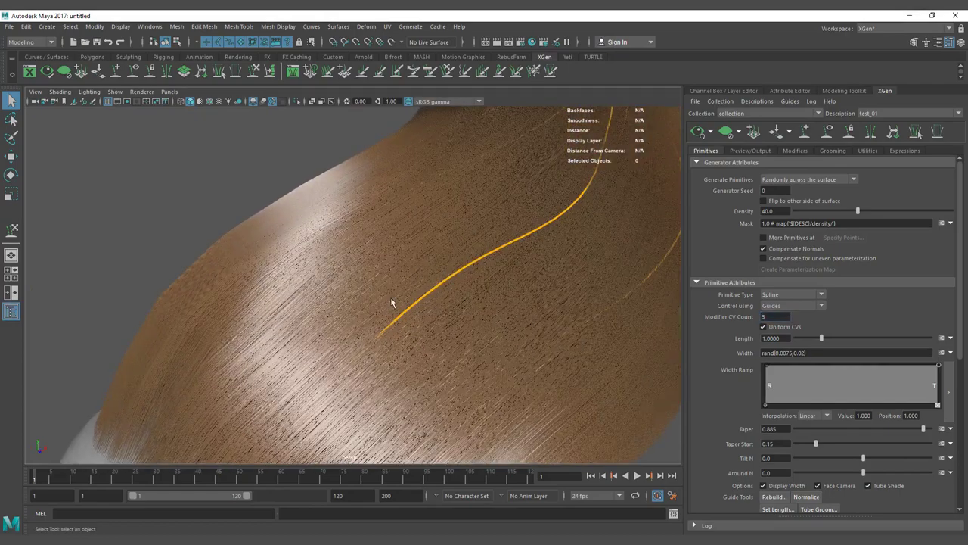
mouse_move(351, 292)
left_mouse_down("alt")
mouse_move(339, 279)
mouse_move(361, 283)
left_mouse_up("alt")
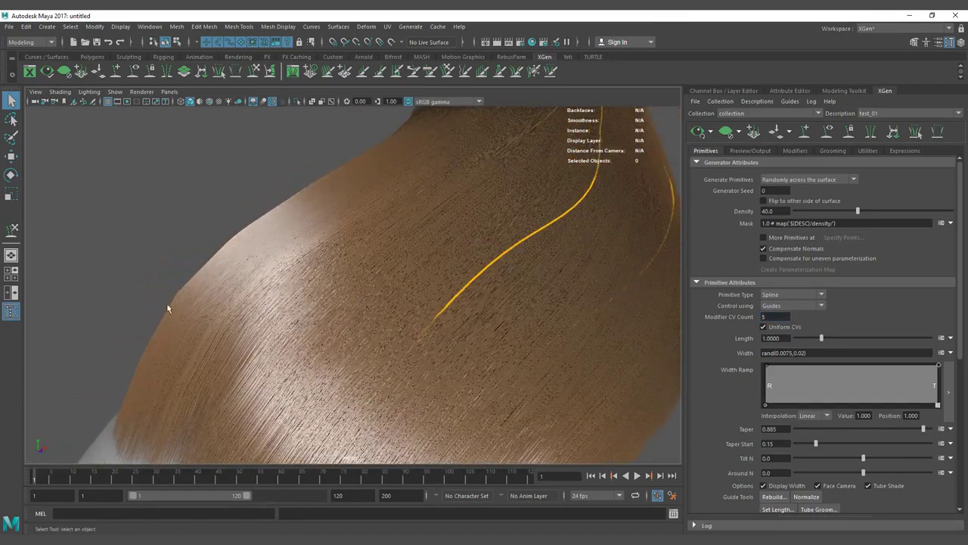
key("F1")
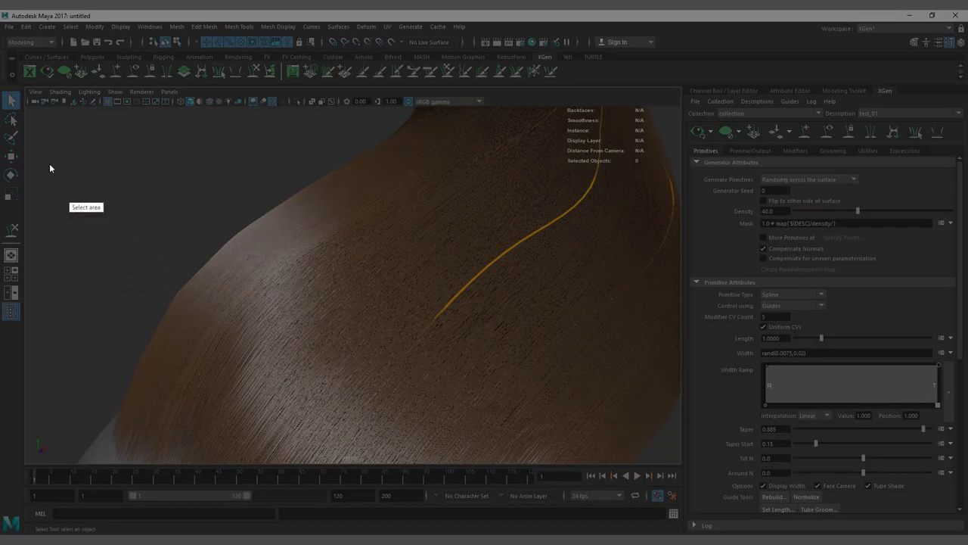
mouse_move(37, 137)
left_mouse_down()
mouse_move(480, 449)
mouse_move(565, 454)
left_mouse_up()
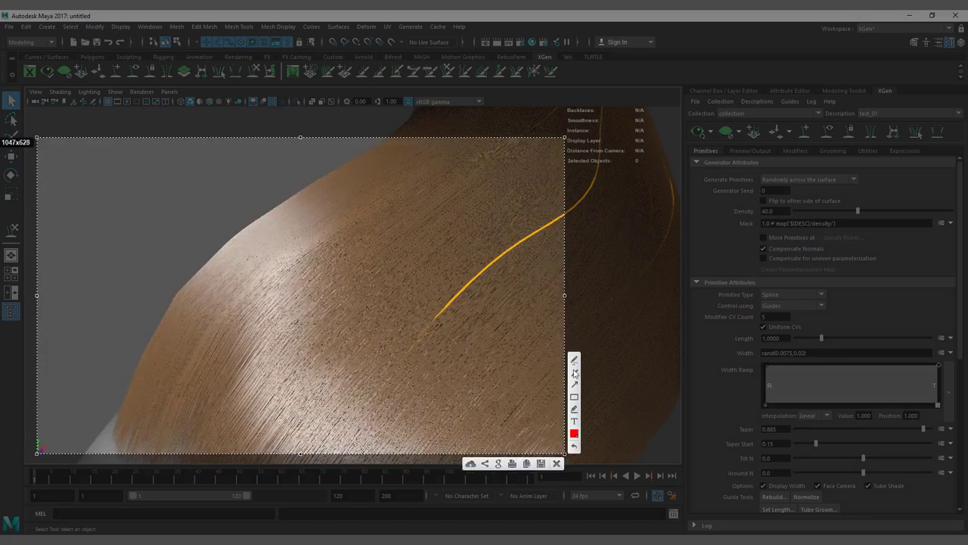
left_click_drag(167, 298, 102, 424)
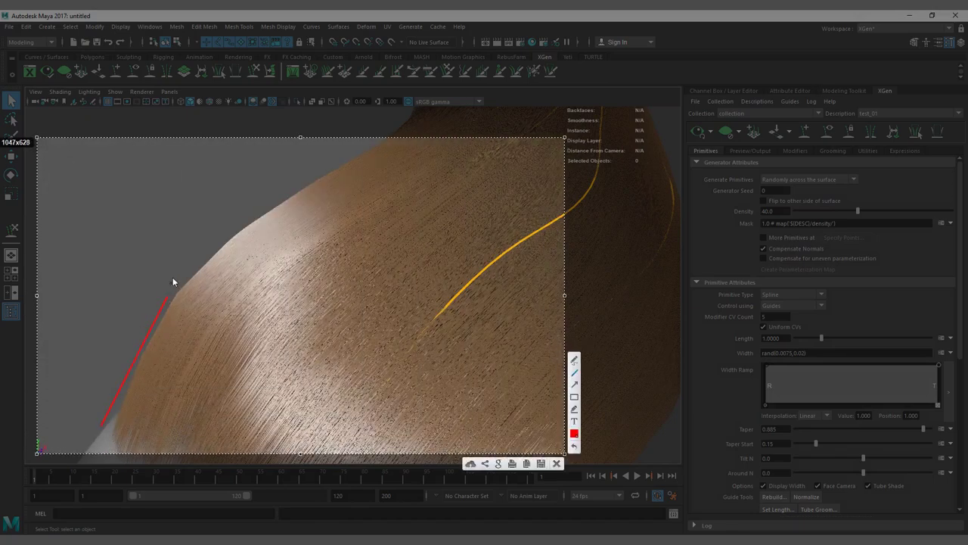
mouse_move(173, 277)
left_mouse_down()
mouse_move(324, 164)
mouse_move(364, 150)
left_mouse_up()
key("Escape")
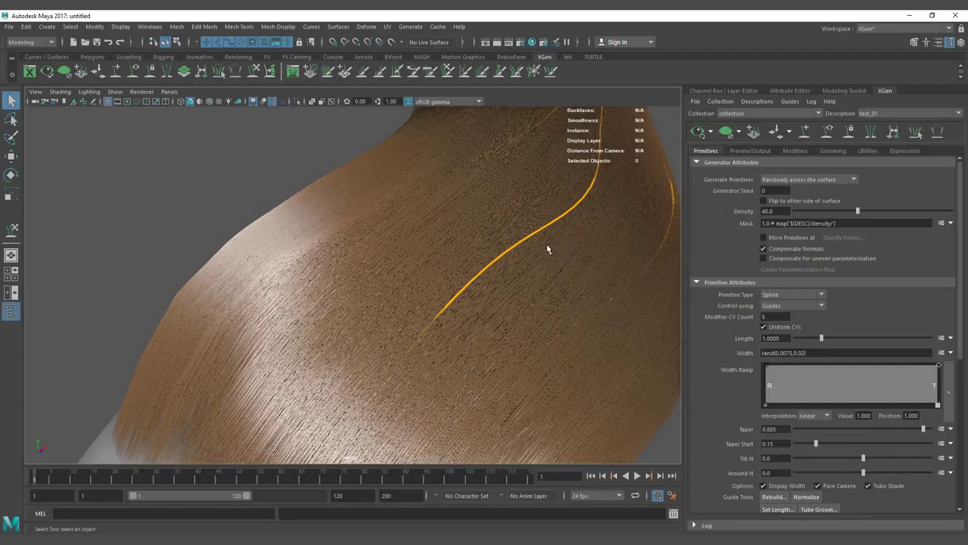
Set the hair's modifier CV count to 80 and check the strand curvature.
scroll(554, 247, "down", 3)
double_click(765, 316)
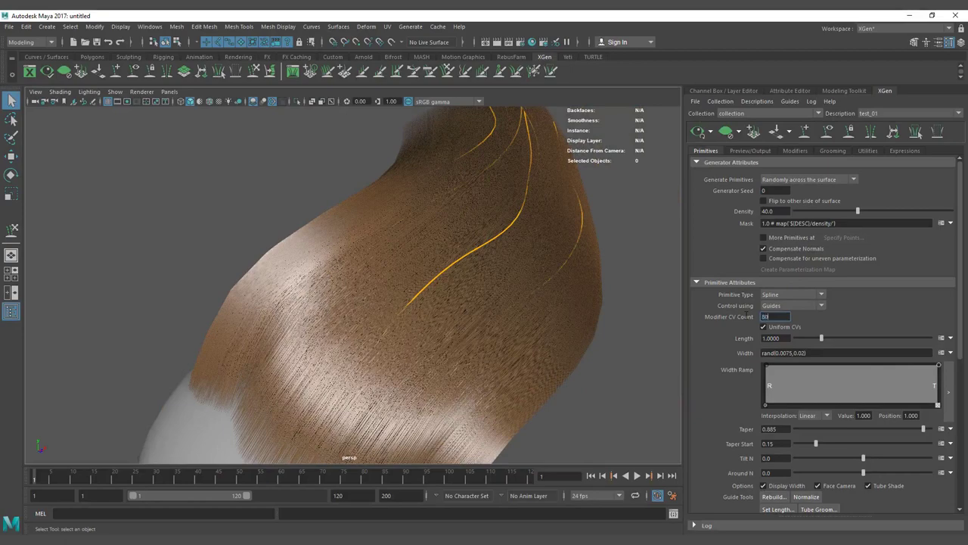
type("80")
key("Return")
left_click_drag(351, 245, 545, 250, "alt")
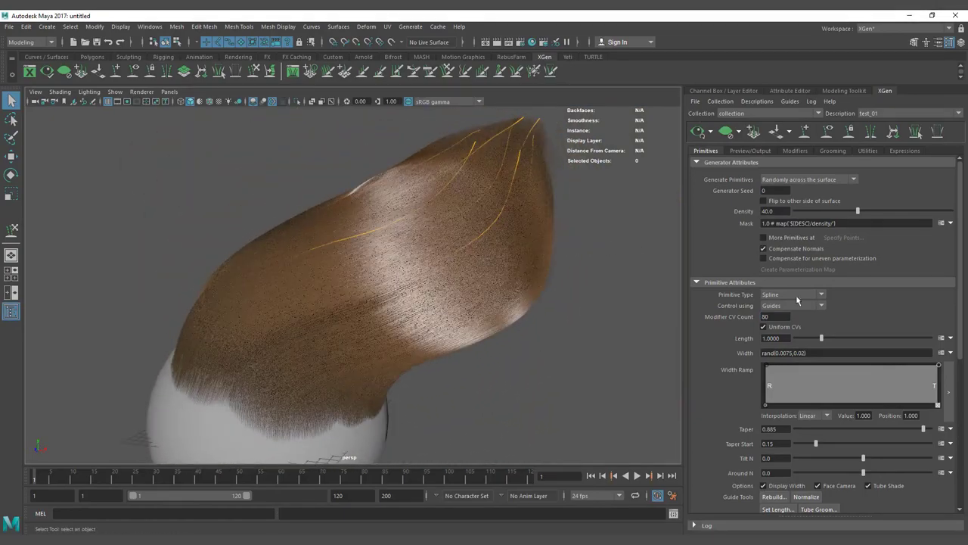
Set the modifier CV count to 120 and refresh the XGen hair preview.
double_click(772, 317)
key("Return")
left_click_drag(344, 196, 295, 334, "alt")
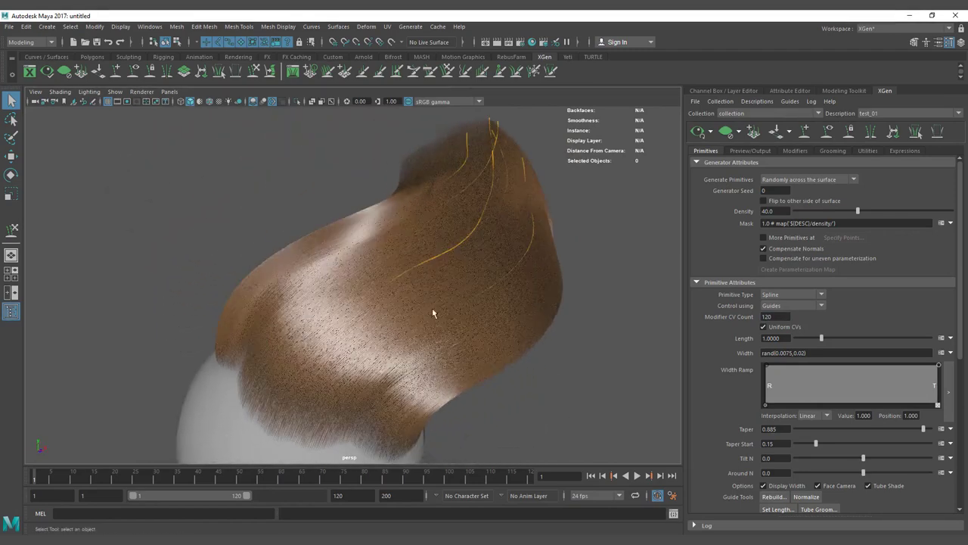
left_click(725, 132)
left_click_drag(499, 266, 465, 278, "alt")
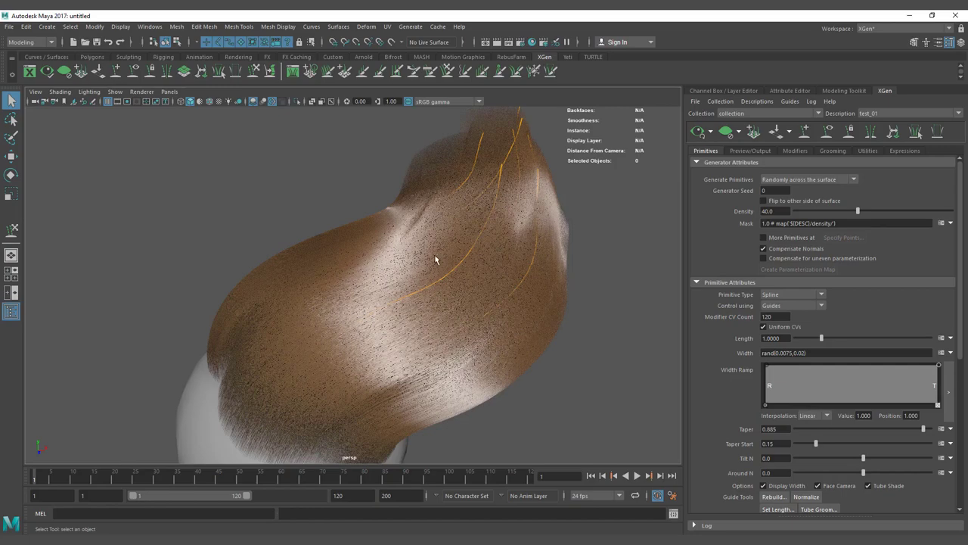
Examine the hair's silhouette smoothness and shading on the sphere from several sides and distances.
left_click_drag(436, 259, 355, 252, "alt")
left_click_drag(388, 293, 463, 264, "alt")
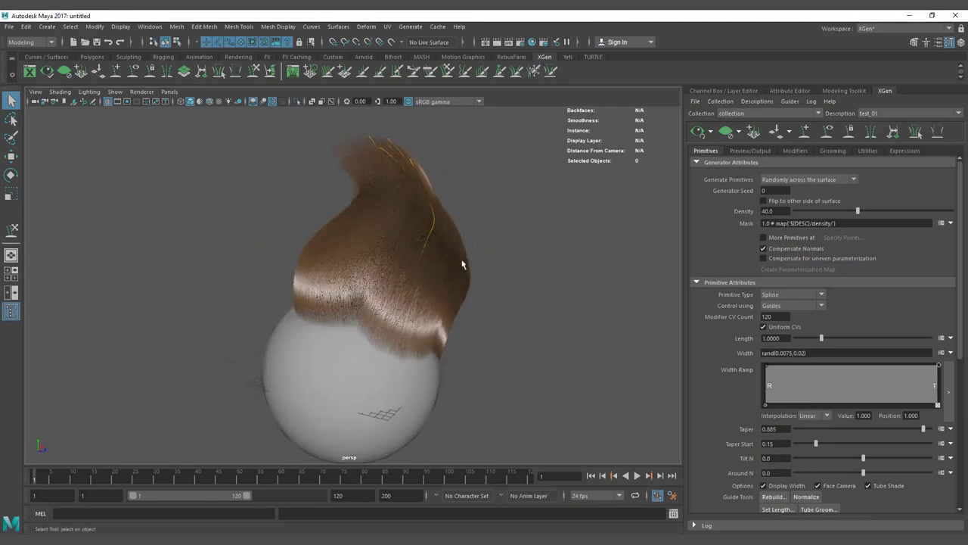
mouse_move(322, 292)
left_mouse_down("alt")
mouse_move(480, 281)
mouse_move(328, 288)
left_mouse_up("alt")
left_click_drag(448, 284, 474, 284, "alt")
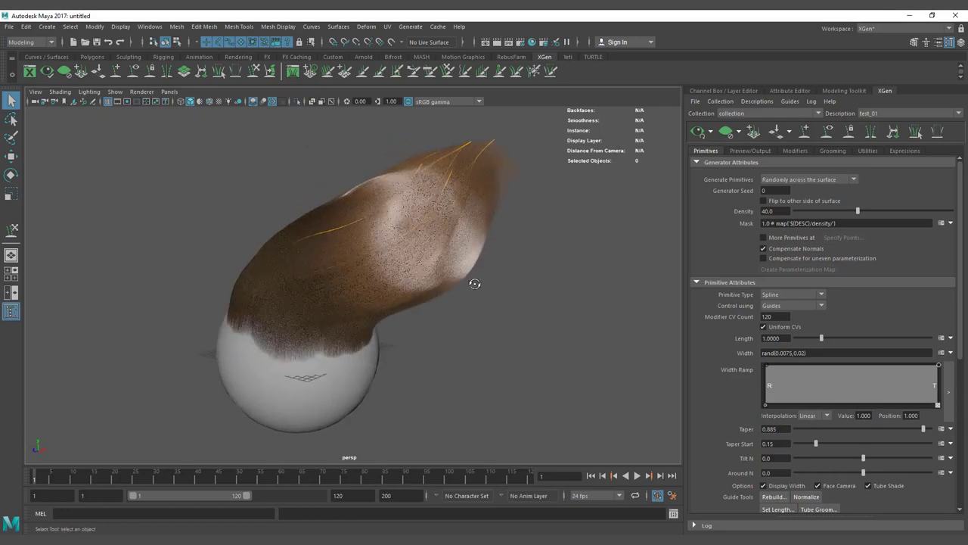
left_click_drag(309, 279, 330, 277, "alt")
right_click_drag(254, 284, 330, 309, "alt")
middle_click_drag(331, 309, 354, 344, "alt")
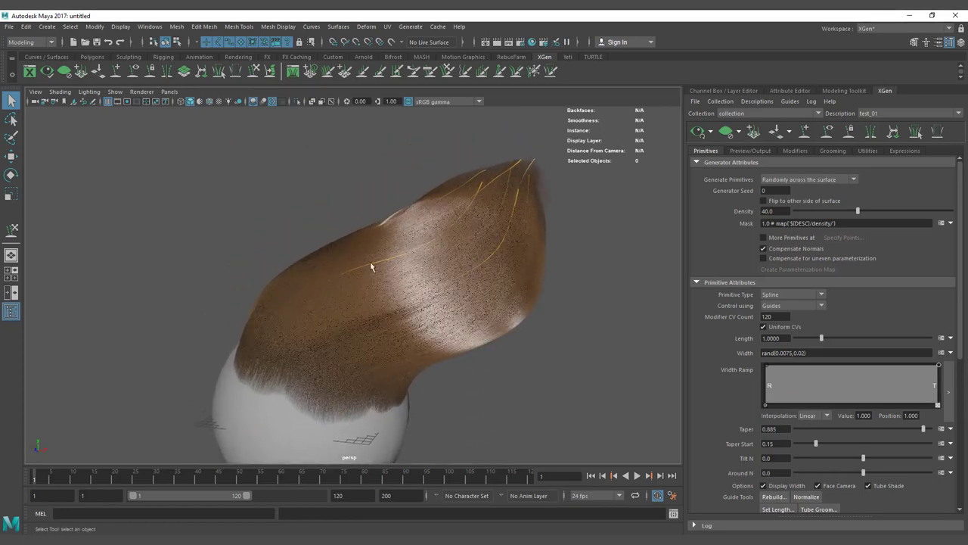
left_click_drag(370, 265, 387, 266, "alt")
middle_click_drag(386, 266, 428, 237, "alt")
right_click_drag(459, 231, 463, 224, "alt")
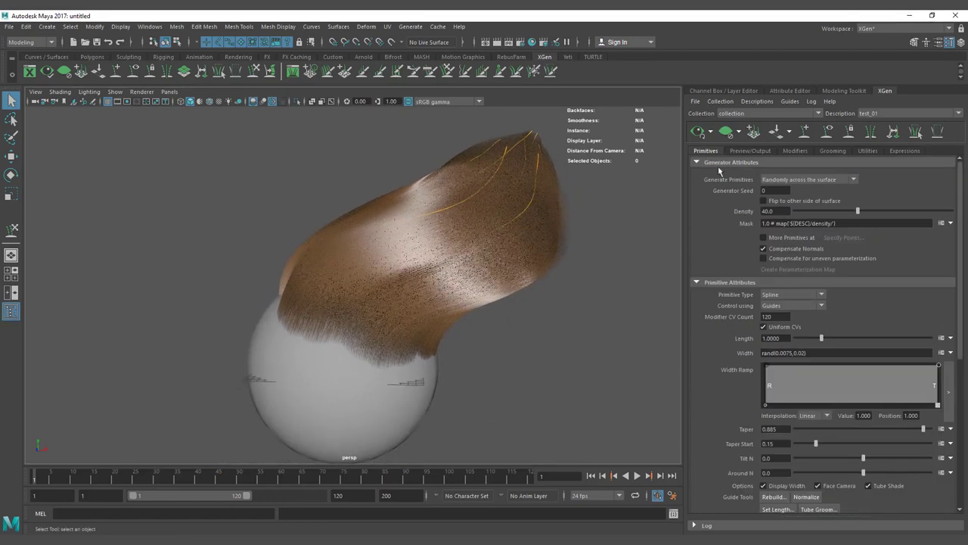
left_click_drag(512, 318, 482, 310, "alt")
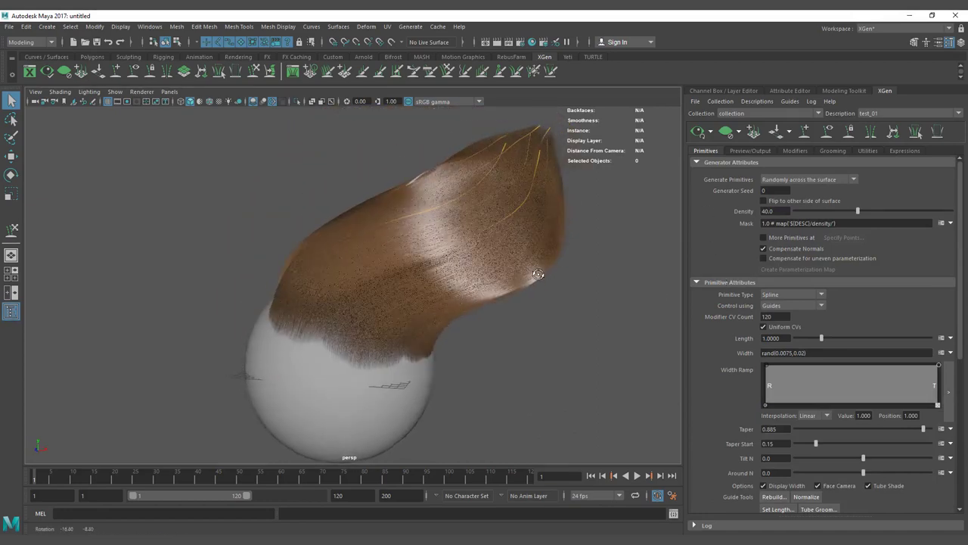
scroll(753, 443, "down", 2)
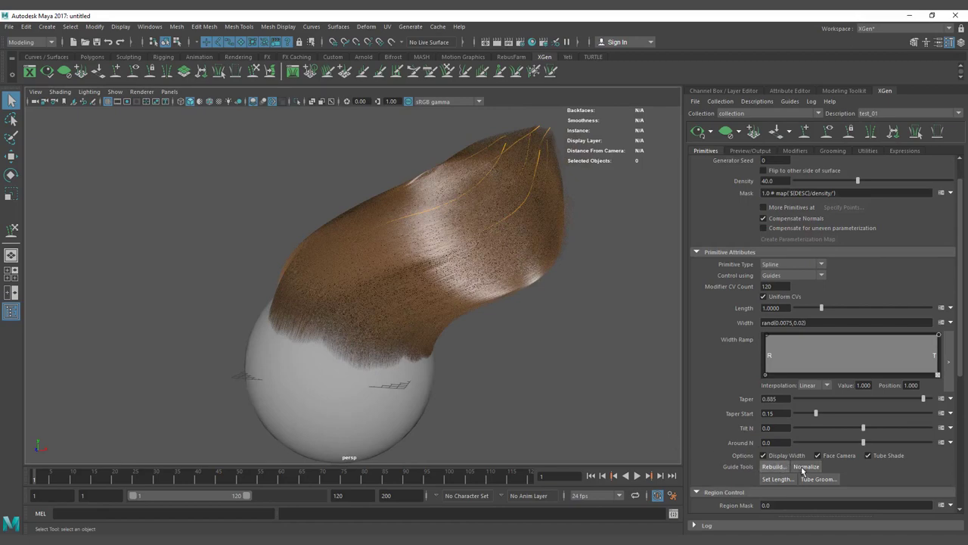
left_click_drag(445, 303, 447, 243, "alt")
middle_click_drag(447, 243, 381, 236, "alt")
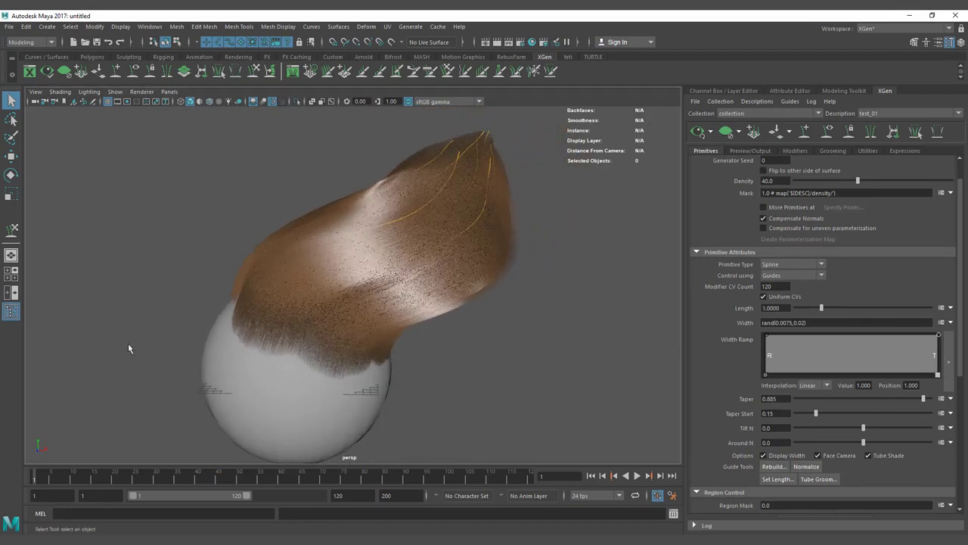